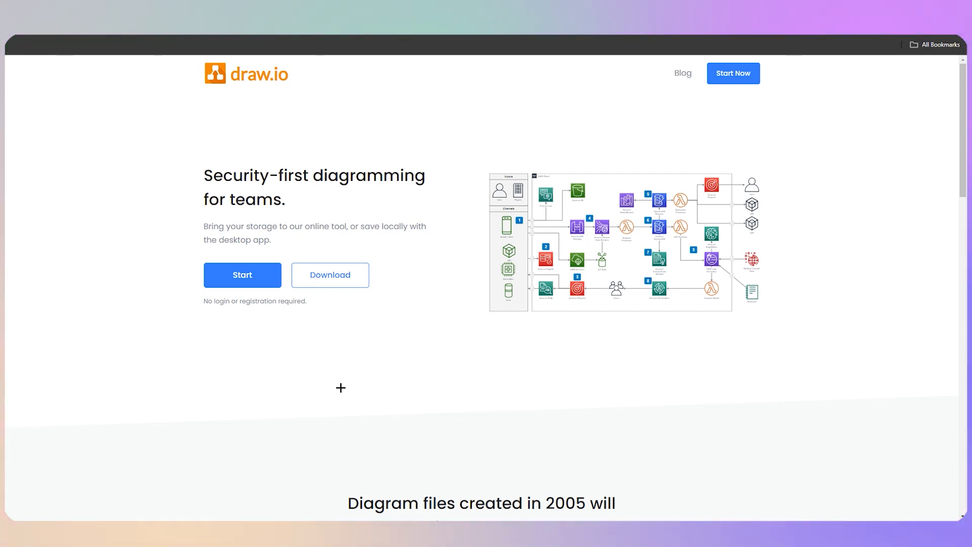
- Examine the homepage's feature overview, covering sharing with everyone, powerful features and privacy first
scroll(341, 387, "down", 7)
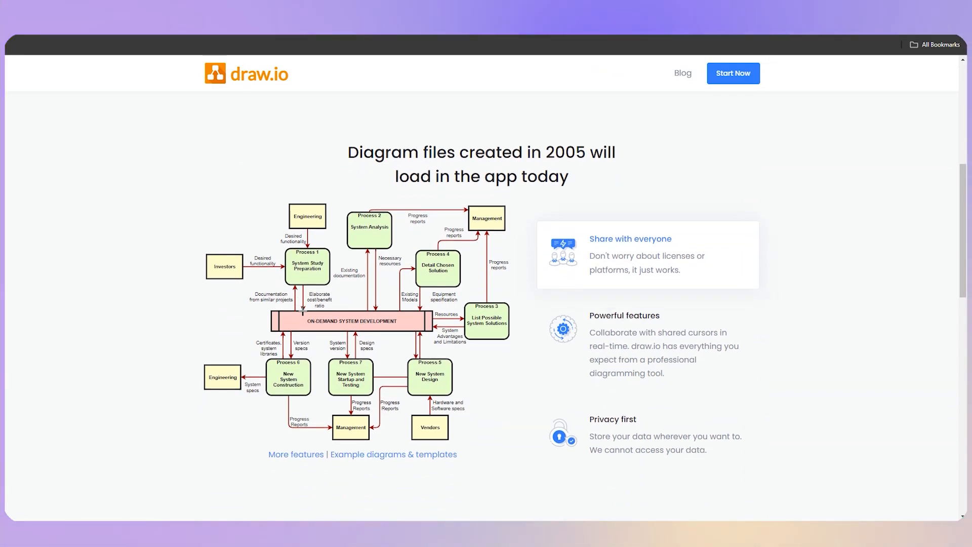
scroll(303, 309, "down", 6)
scroll(302, 311, "up", 5)
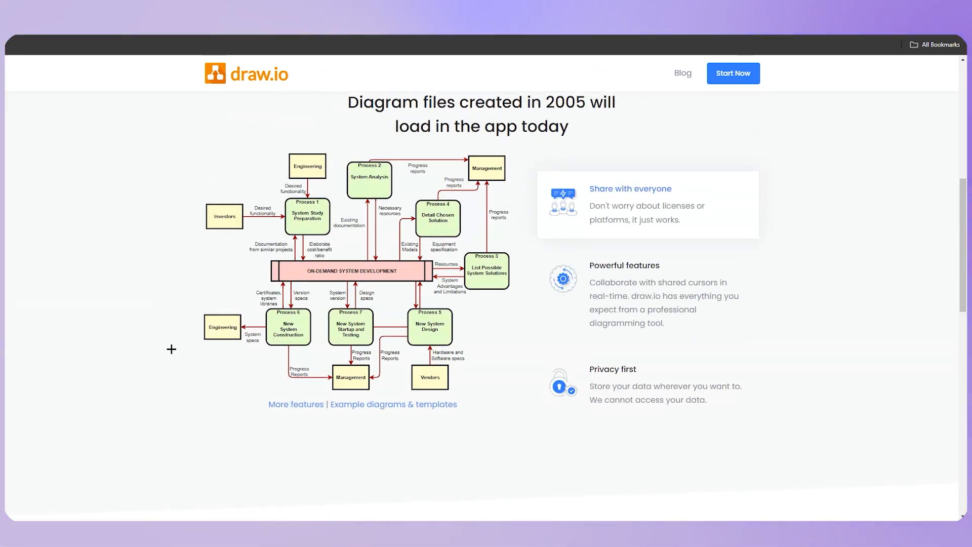
left_click(628, 312)
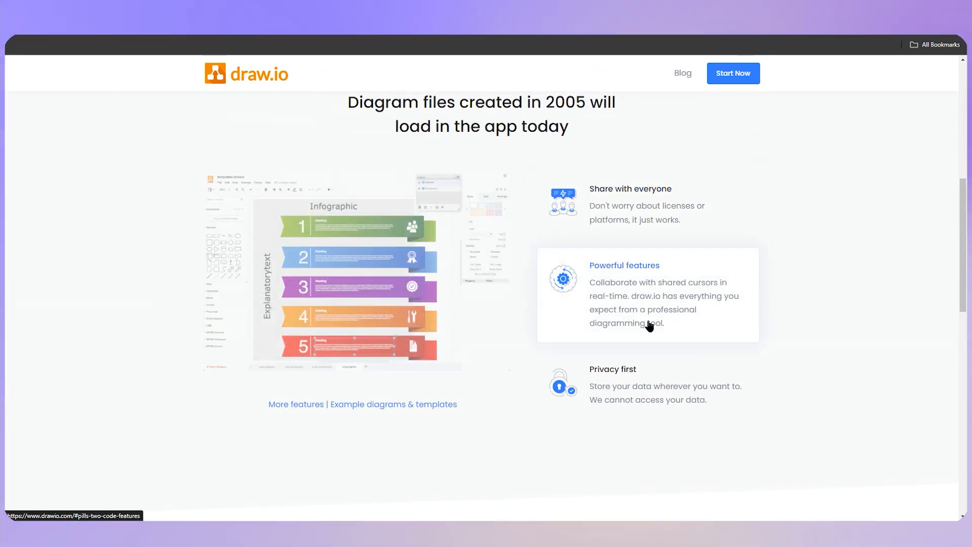
left_click(660, 380)
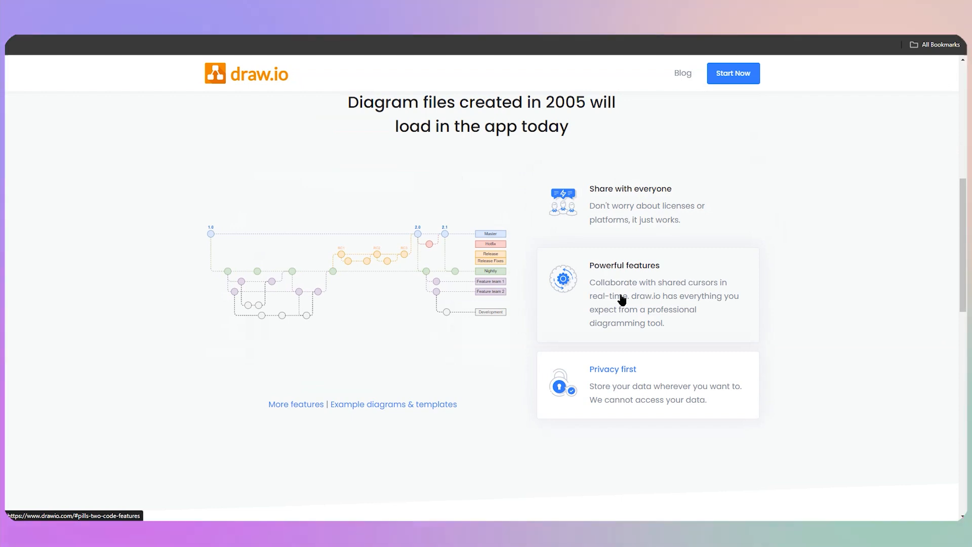
left_click(622, 300)
left_click(636, 382)
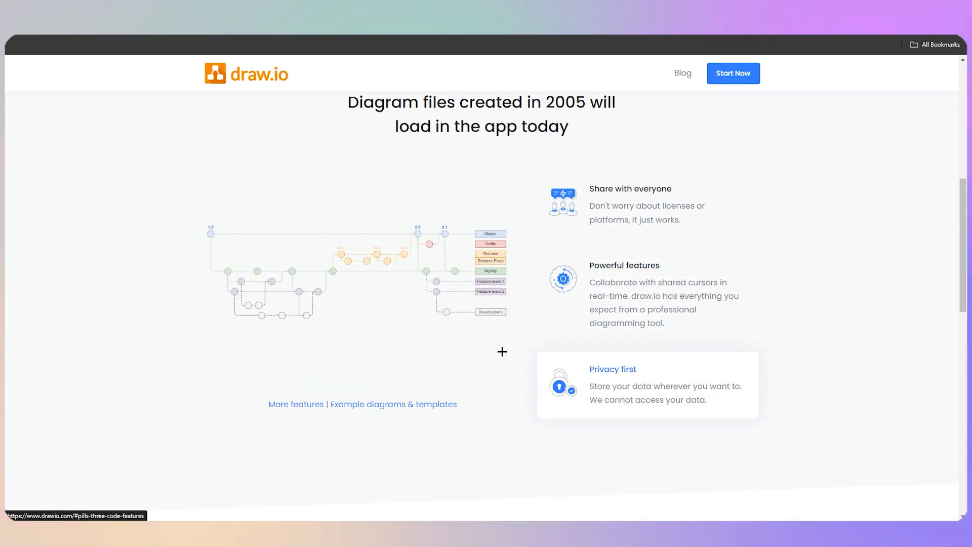
left_click(641, 211)
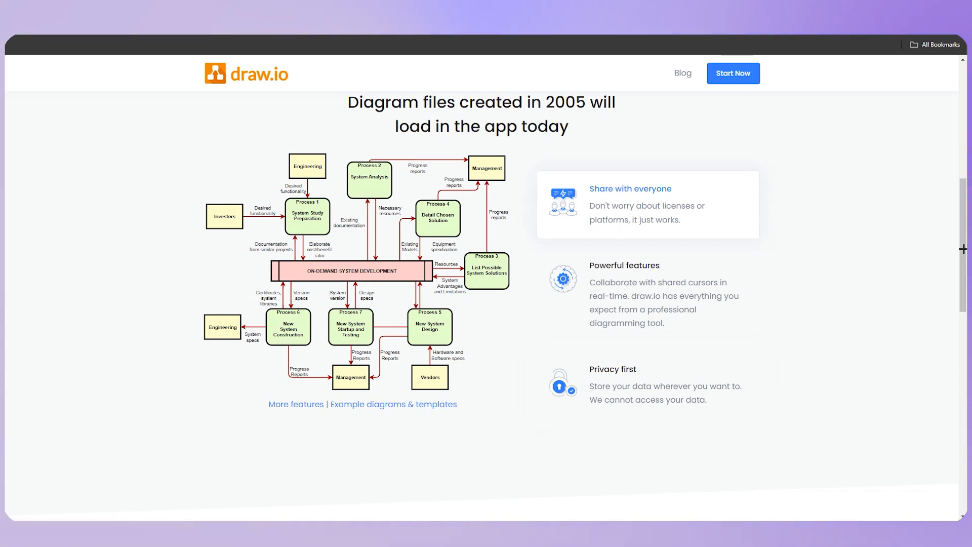
left_click_drag(963, 249, 964, 374)
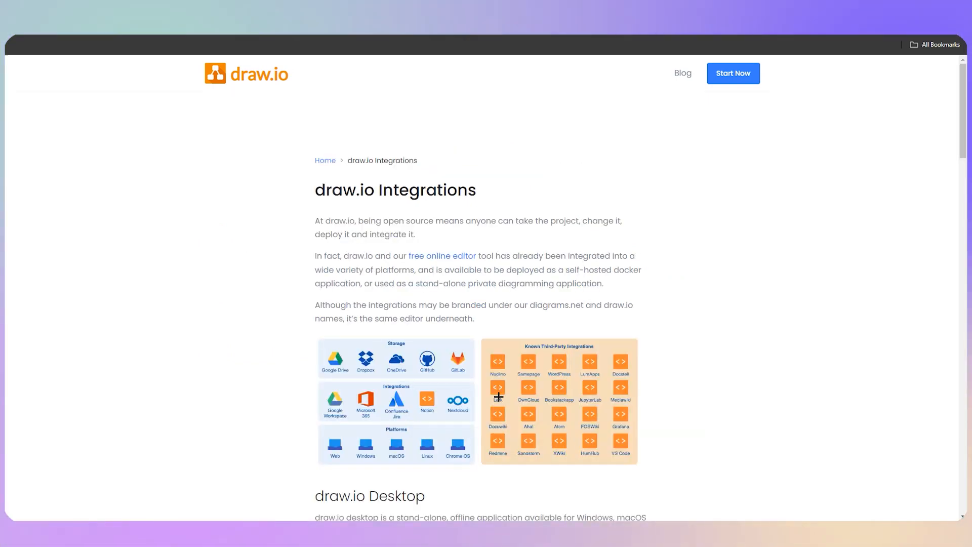
- Review the supported integrations and the homepage notes about registration and the desktop app
scroll(483, 316, "down", 15)
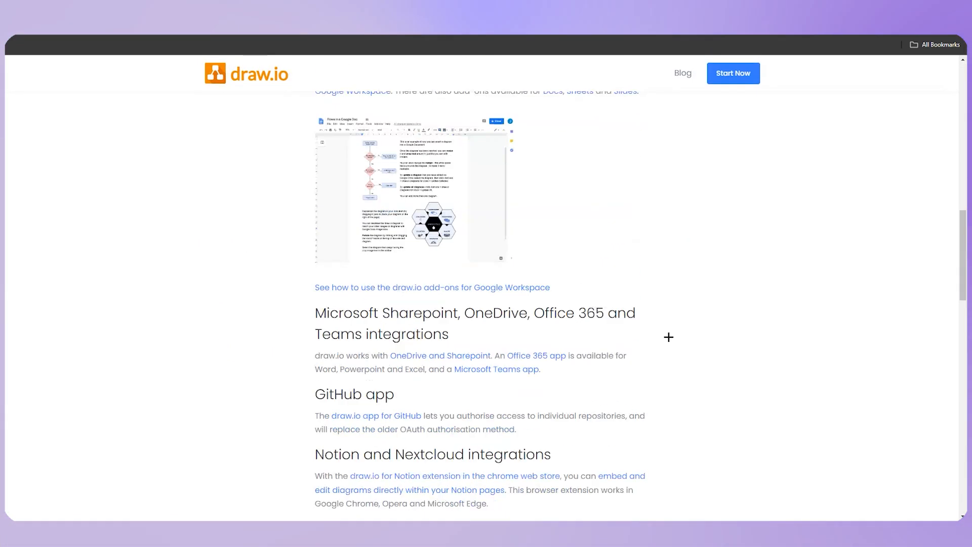
scroll(673, 324, "down", 1)
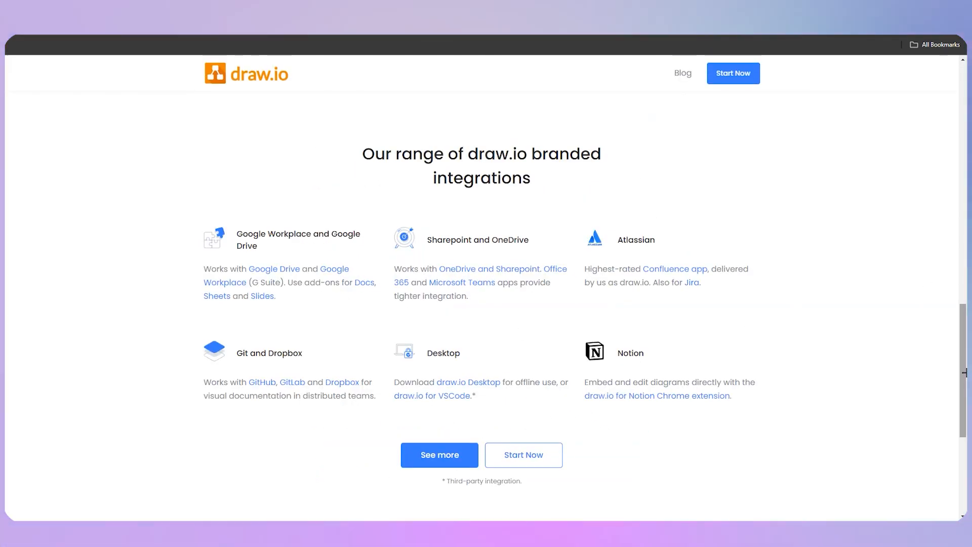
scroll(321, 345, "up", 15)
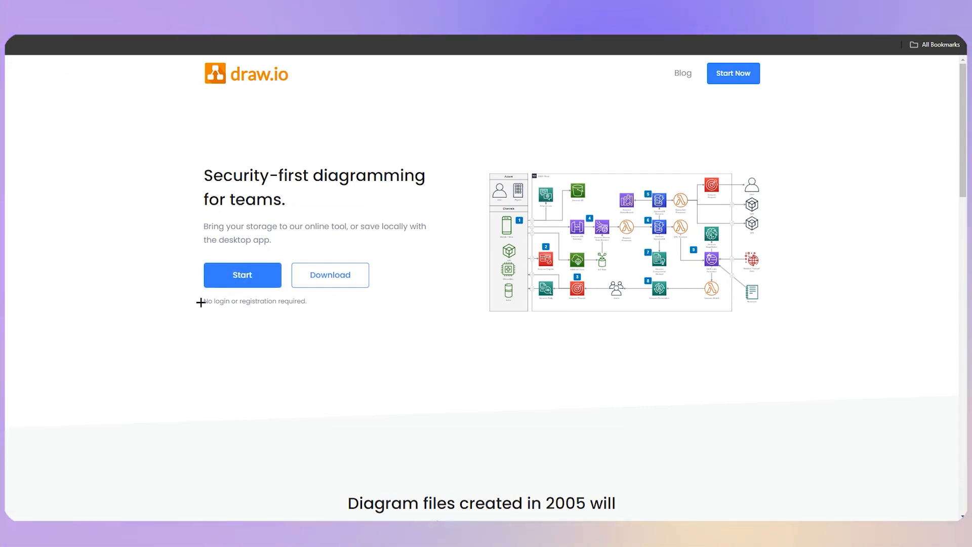
left_click_drag(200, 303, 310, 316)
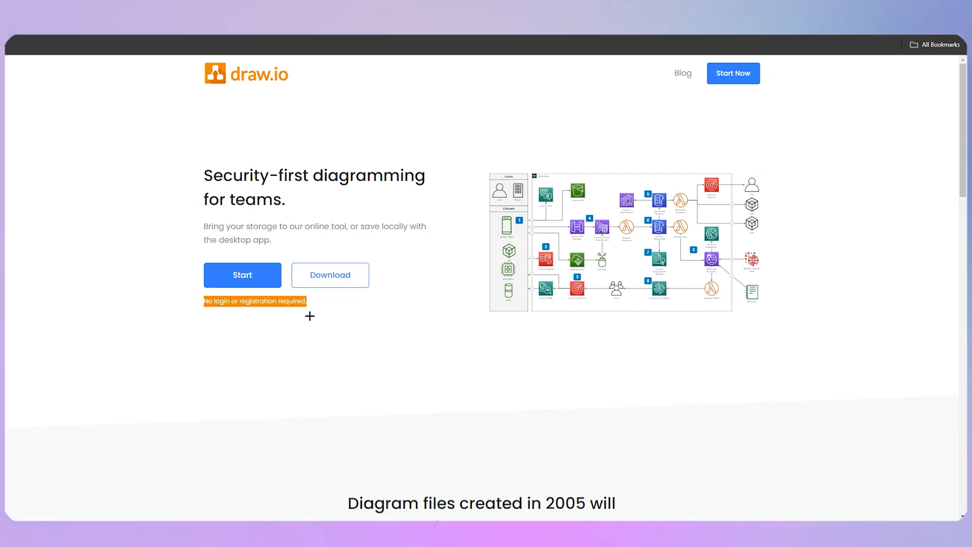
left_click(309, 316)
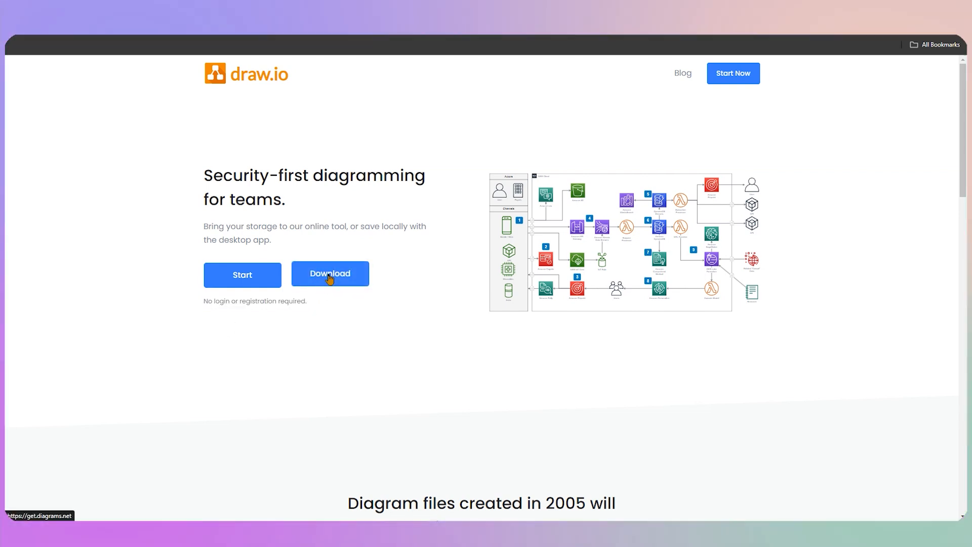
left_click(329, 279)
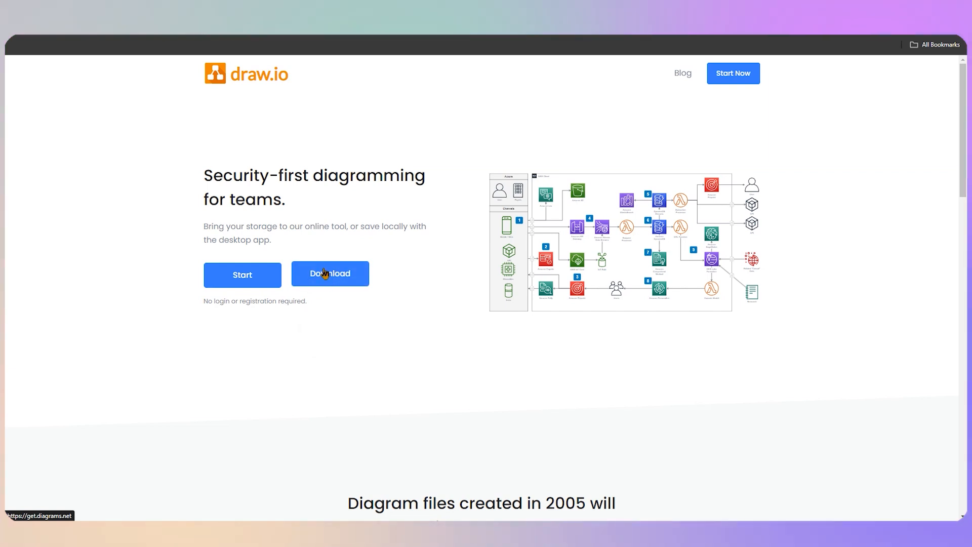
left_click_drag(272, 240, 219, 240)
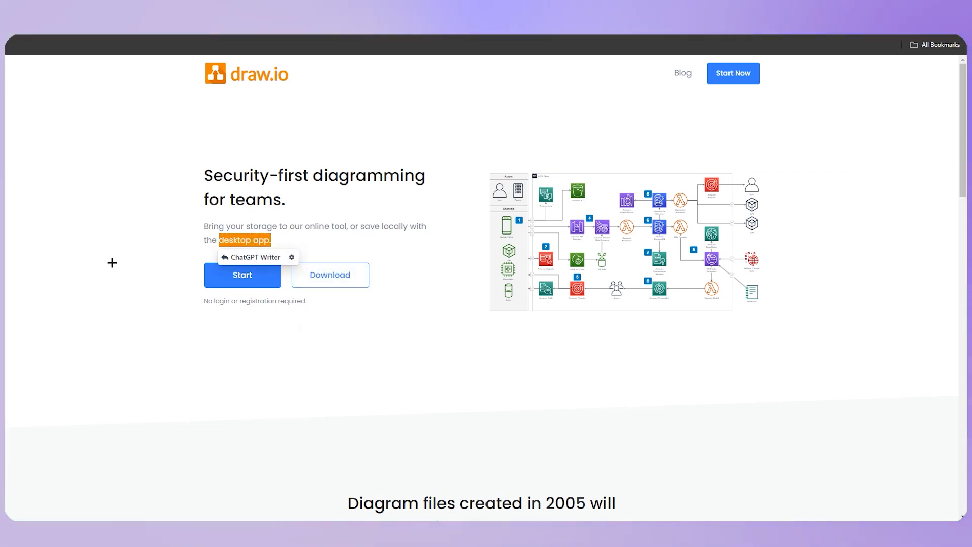
left_click(106, 261)
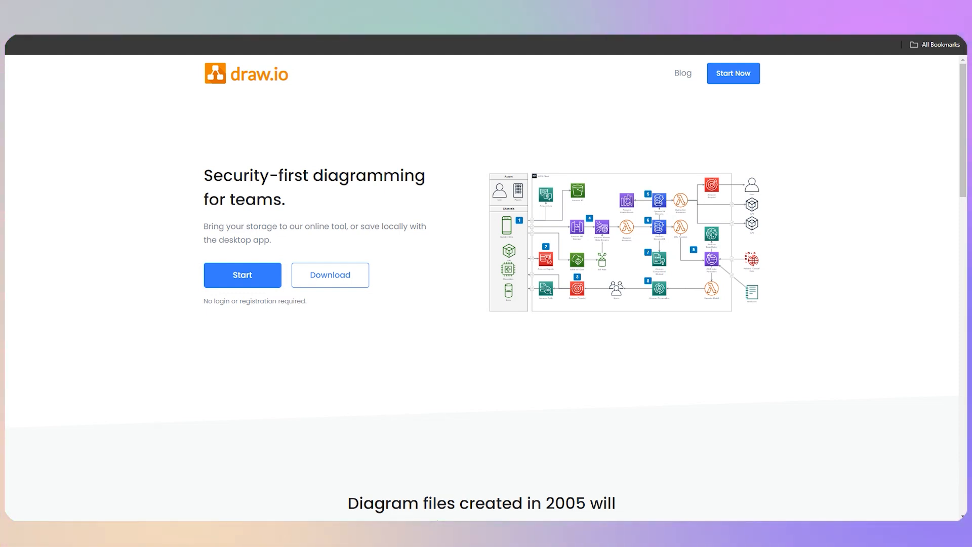
- Start the online editor and begin a new diagram with Device as the storage location
left_click(222, 285)
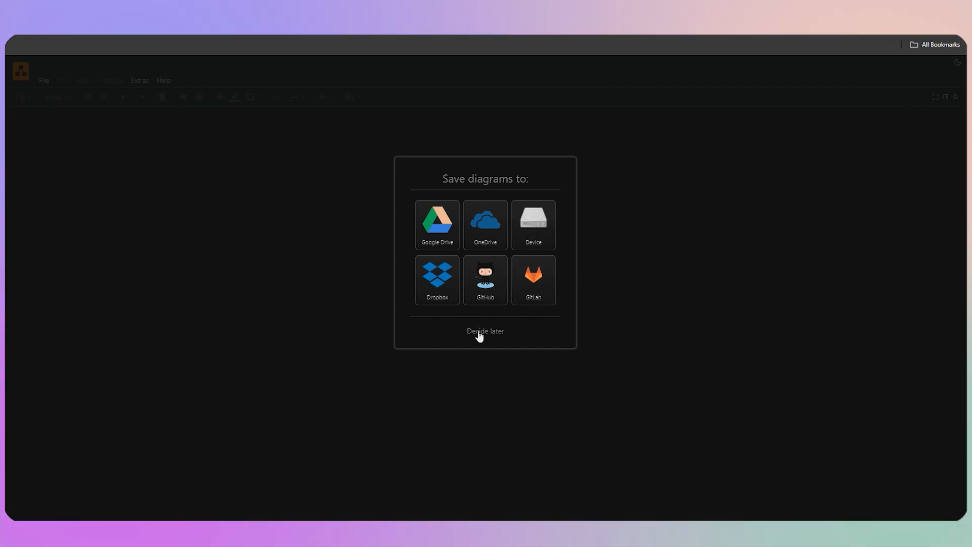
left_click(529, 234)
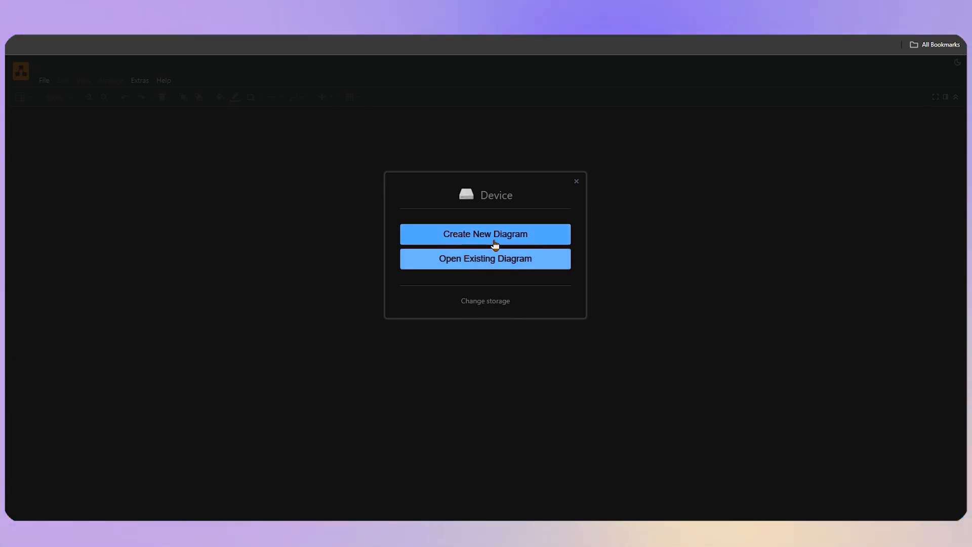
left_click(473, 242)
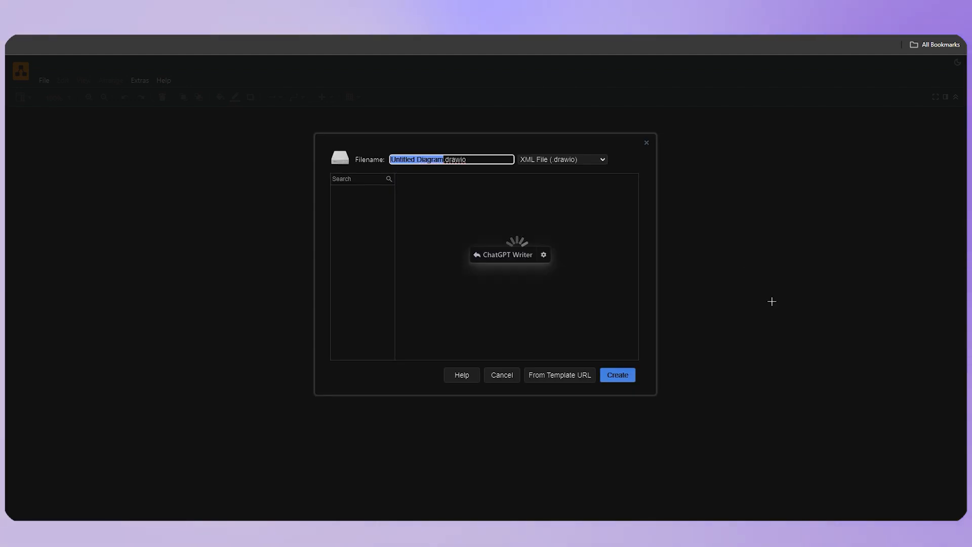
- Browse the template categories for a new diagram, including Basic, Smart Template, Business, Charts, Engineering, Flowcharts and Maps
left_click(416, 295)
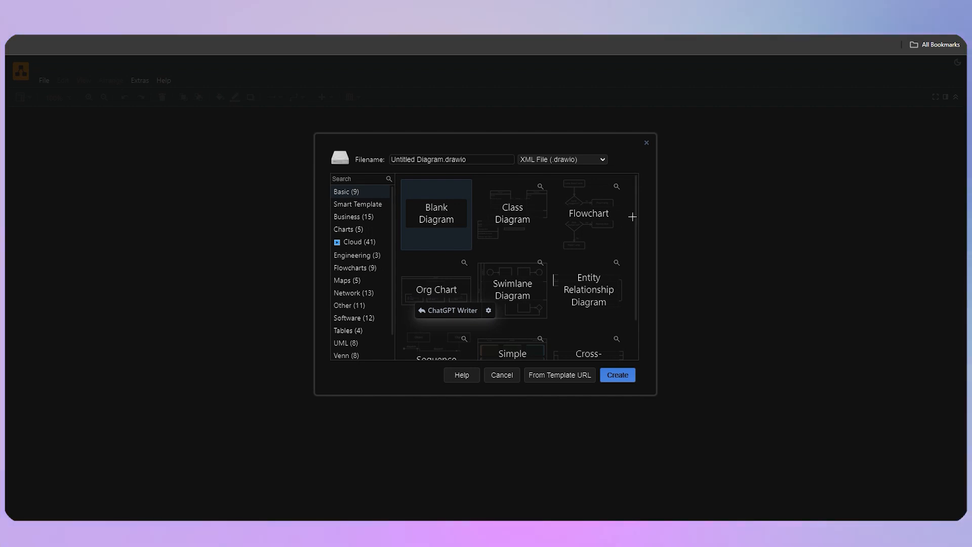
mouse_move(638, 201)
left_mouse_down()
mouse_move(639, 231)
mouse_move(637, 200)
left_mouse_up()
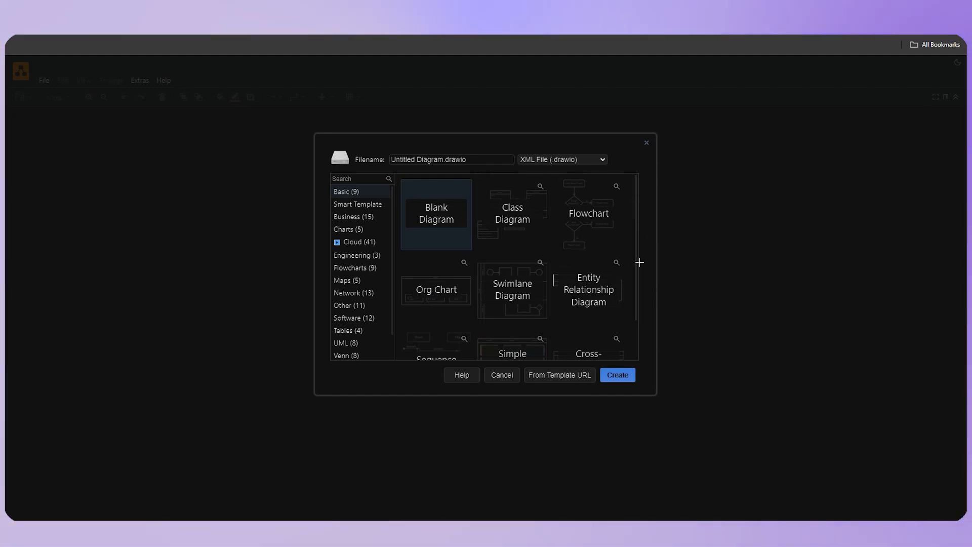
scroll(638, 266, "down", 2)
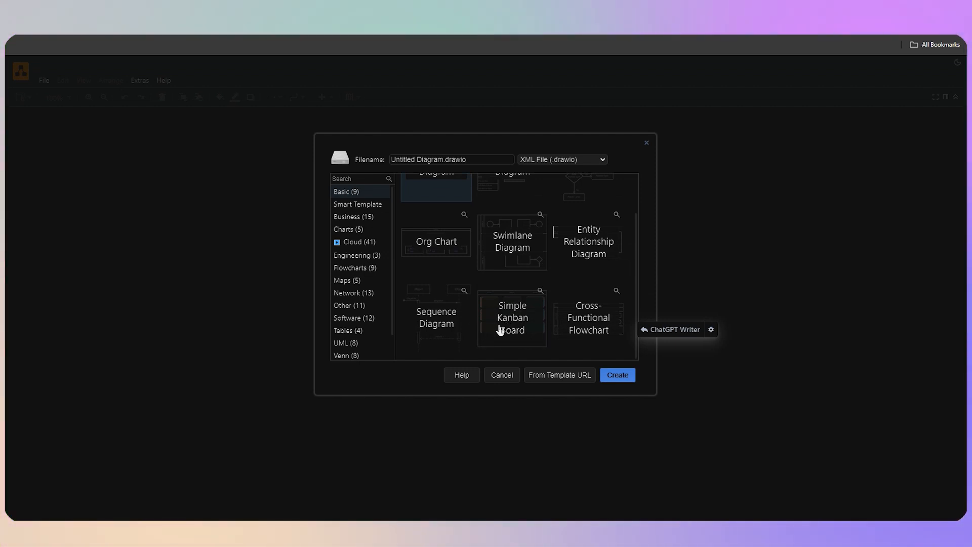
left_click(354, 207)
left_click(358, 221)
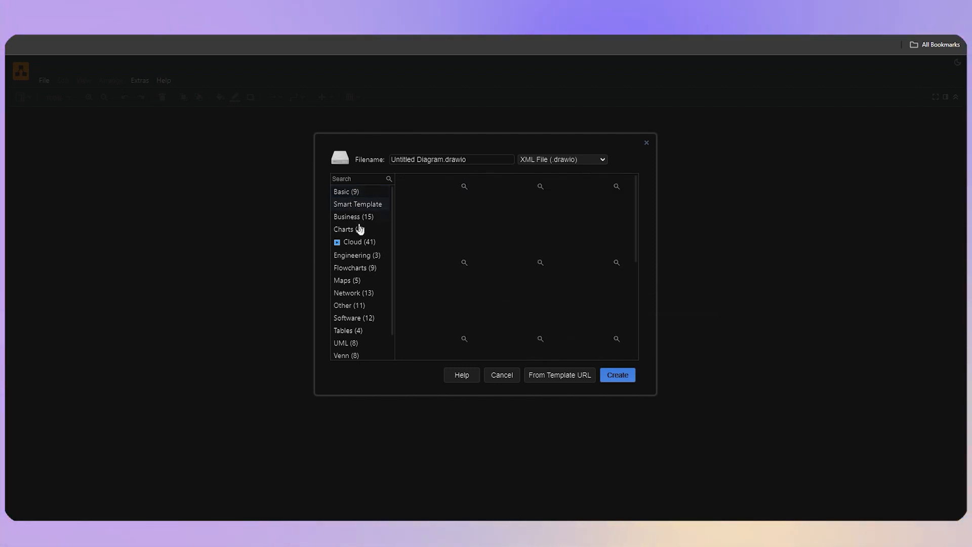
left_click(361, 230)
mouse_move(361, 250)
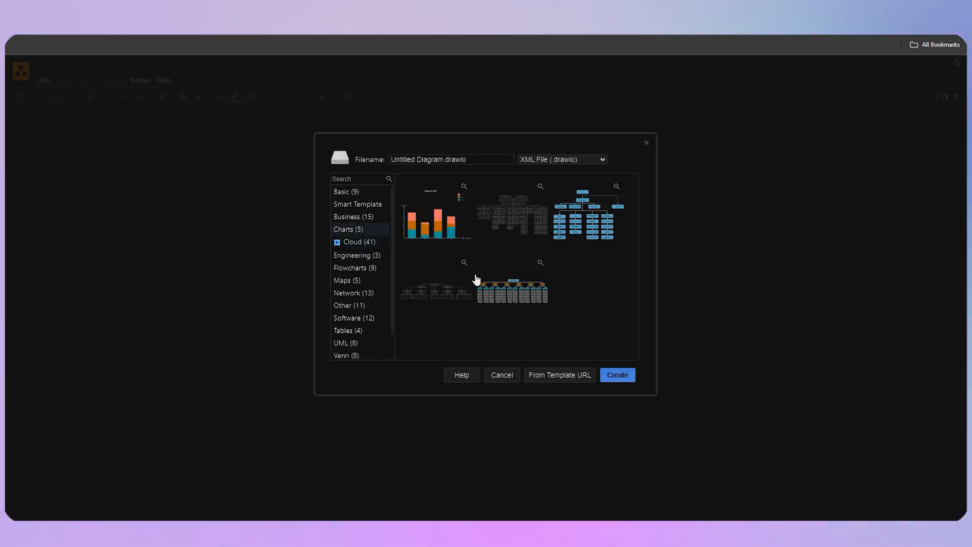
left_click(352, 254)
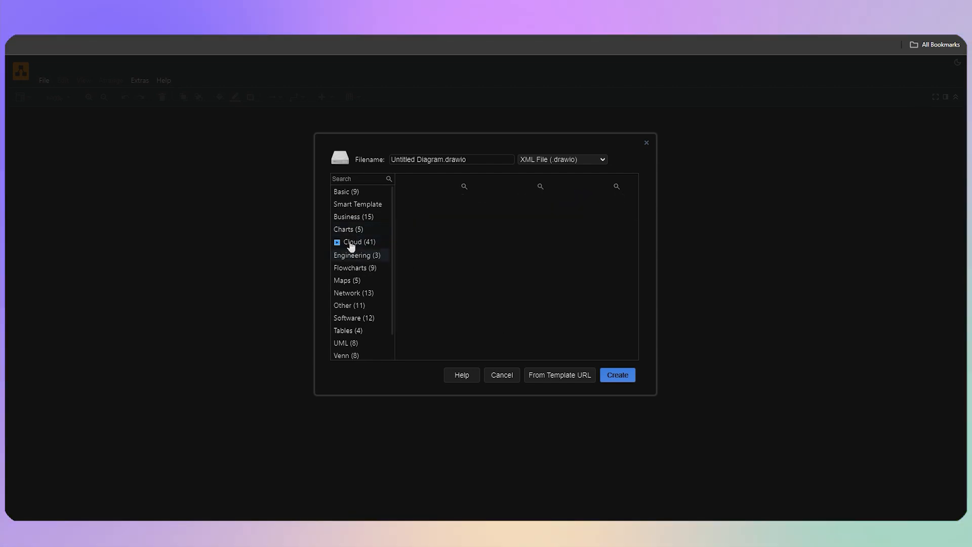
left_click(357, 283)
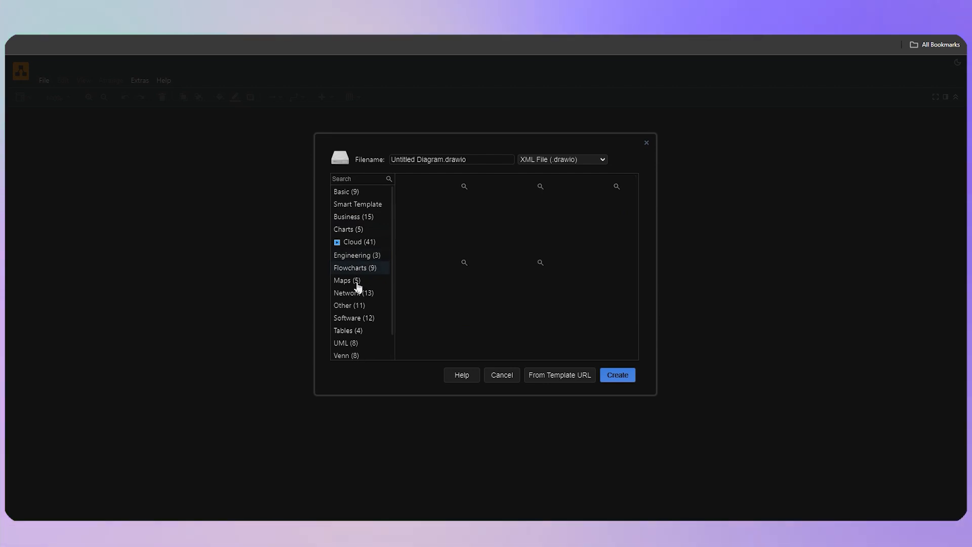
scroll(388, 317, "up", 1)
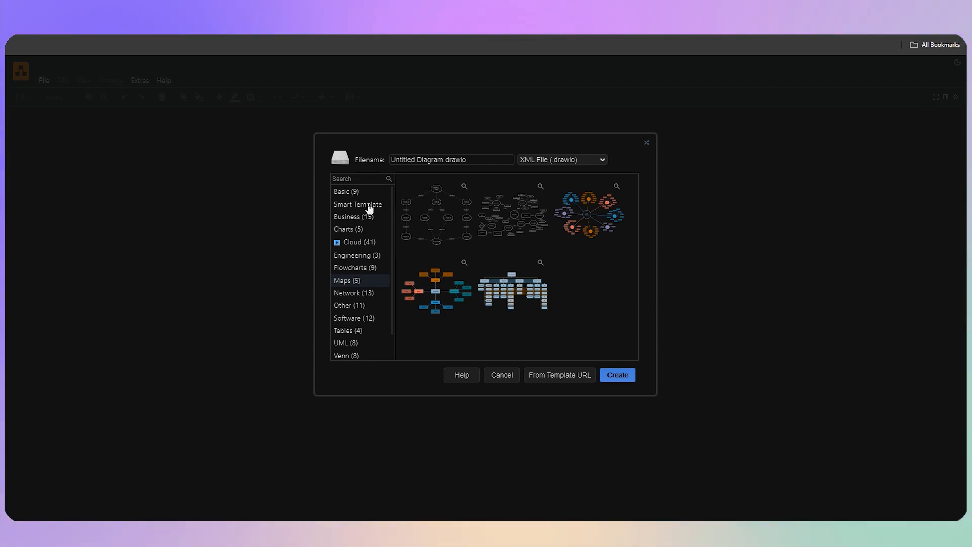
- Return to the Basic templates and create a blank diagram with the filename 1st.drawio
left_click(356, 195)
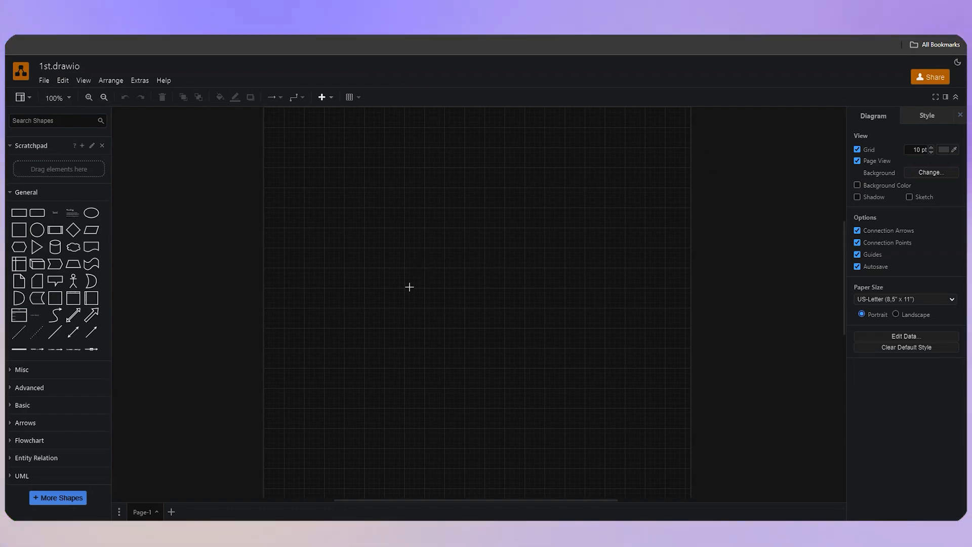
- Switch the editor's appearance to Light
left_click(958, 65)
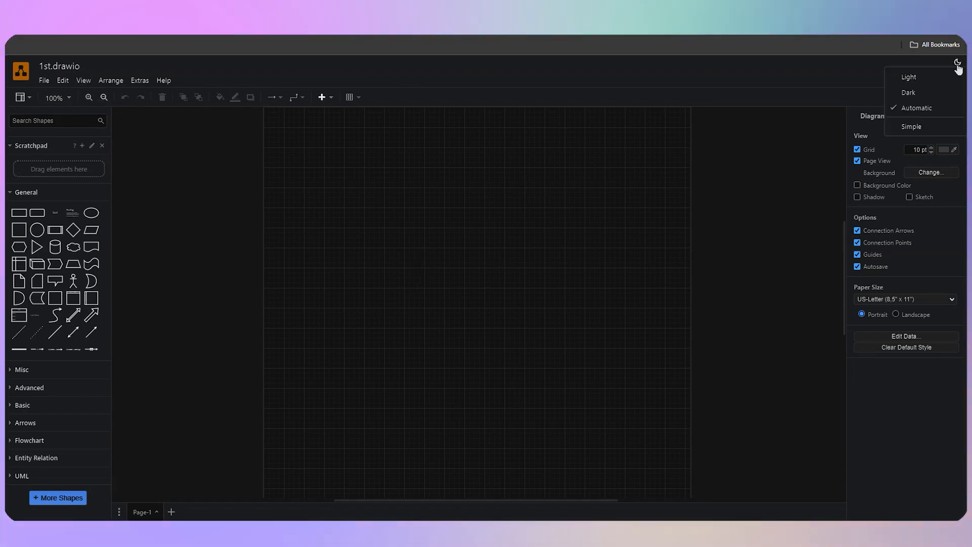
left_click(910, 79)
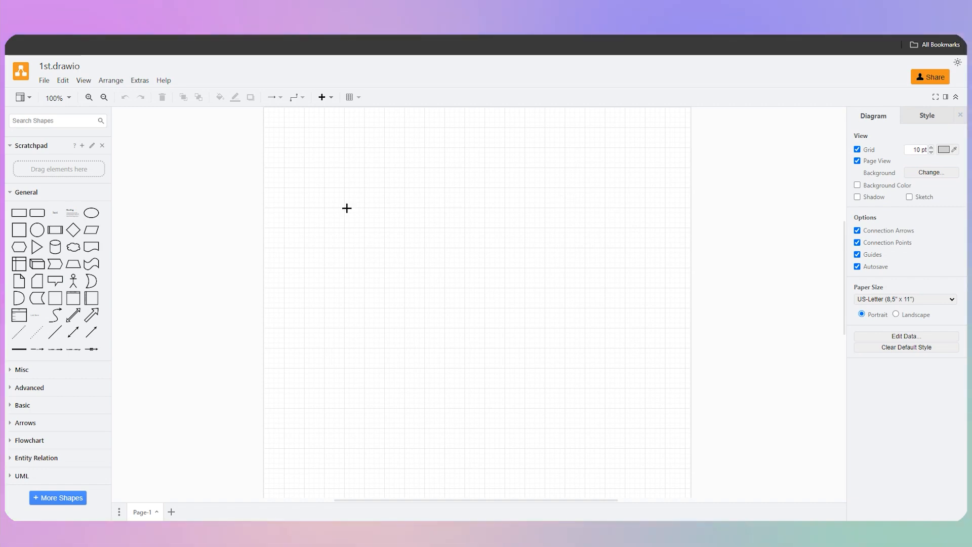
- Enable the page's background color and set it to red
left_click(875, 186)
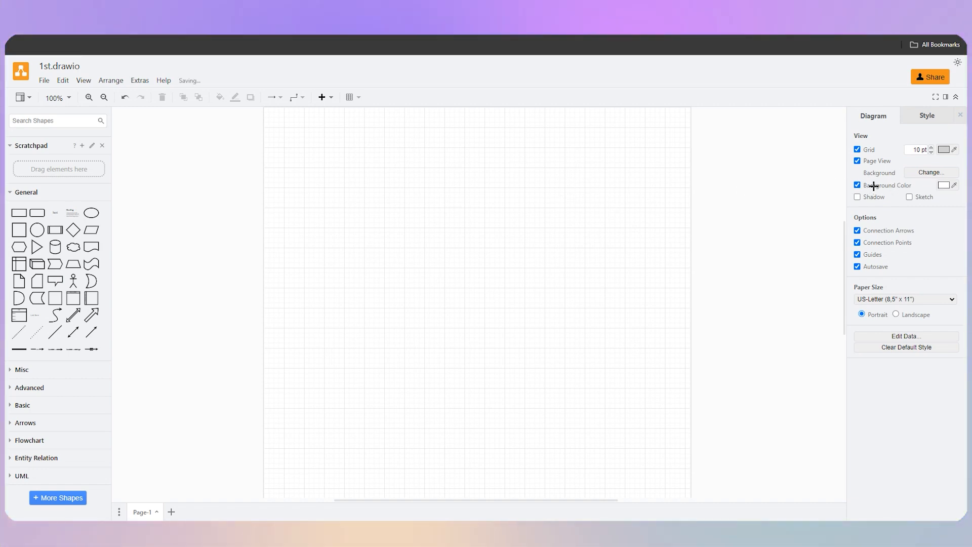
left_click(955, 186)
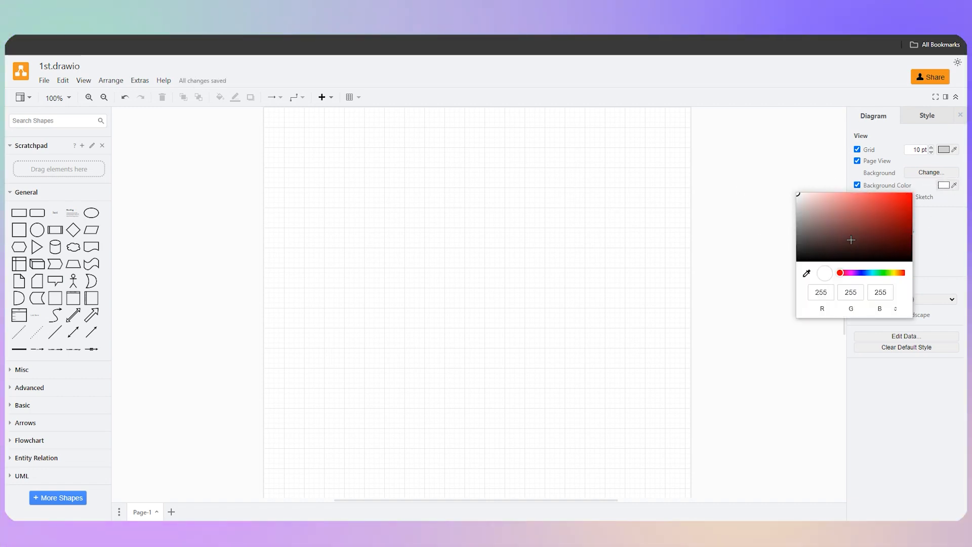
left_click(869, 206)
left_click(887, 205)
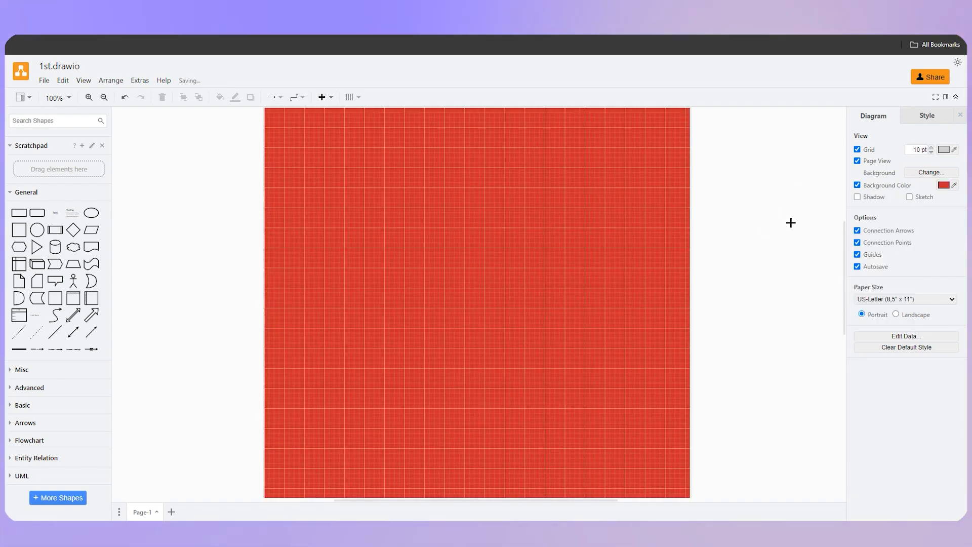
- Change the page's background color to grey and enable Shadow for the diagram
left_click_drag(906, 249, 764, 183)
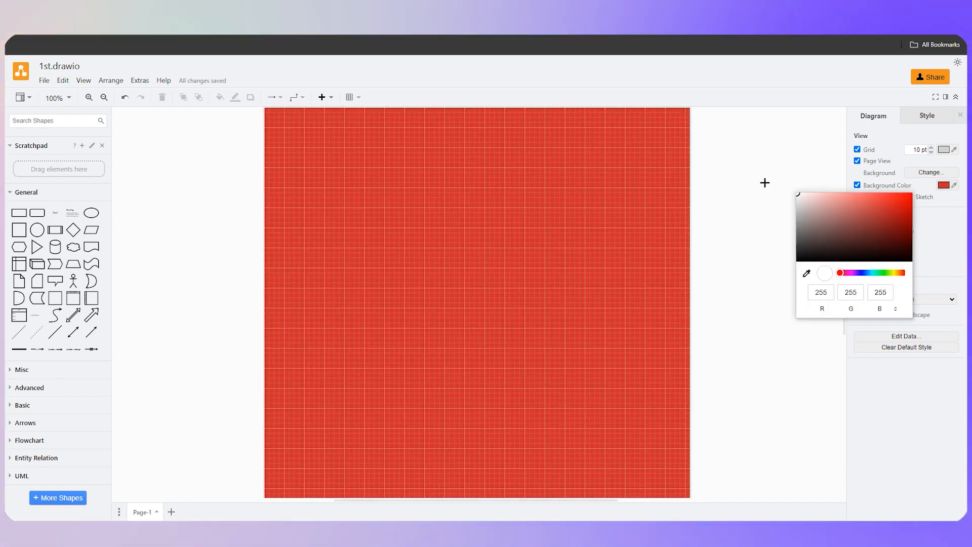
left_click(748, 211)
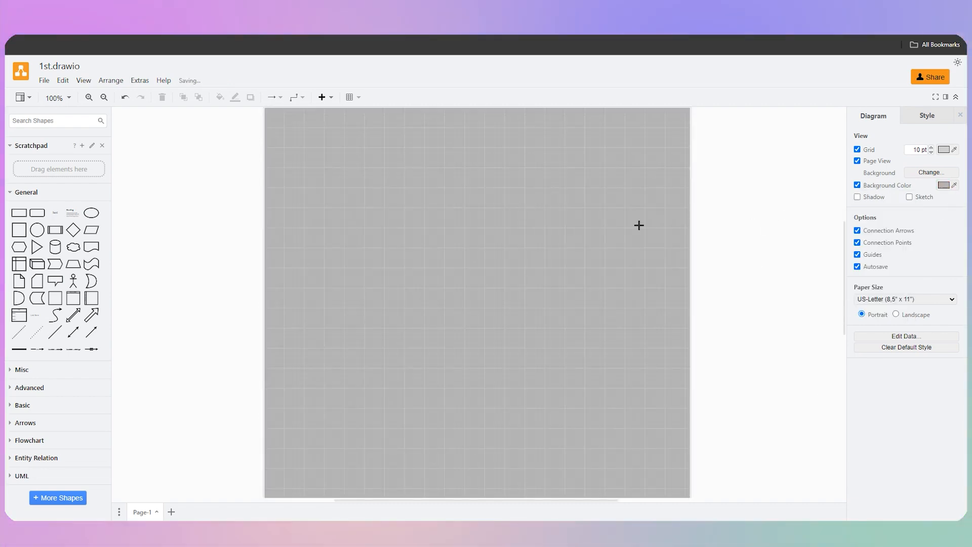
left_click(872, 199)
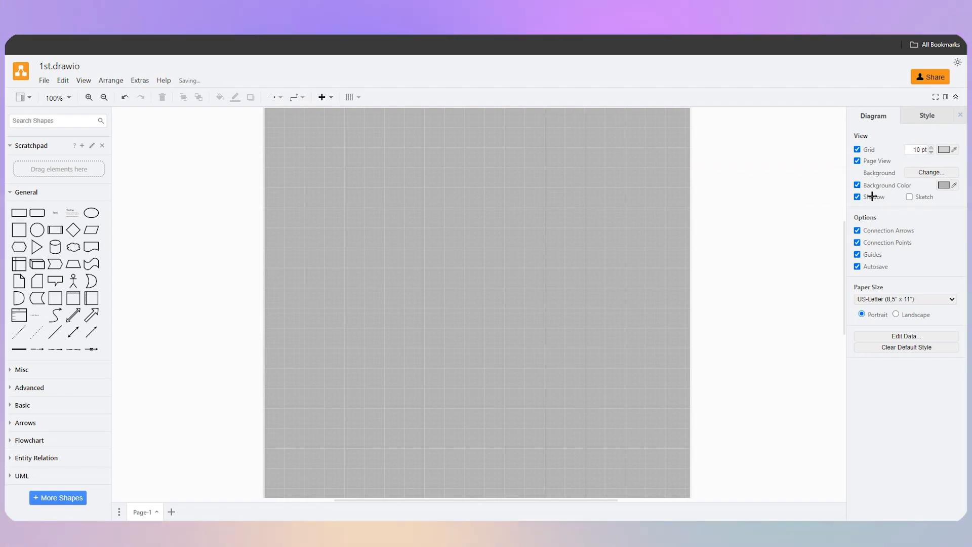
- Turn off the diagram's Shadow, and try the Sketch and Grid settings, leaving Sketch off and Grid on
left_click(915, 197)
left_click(910, 197)
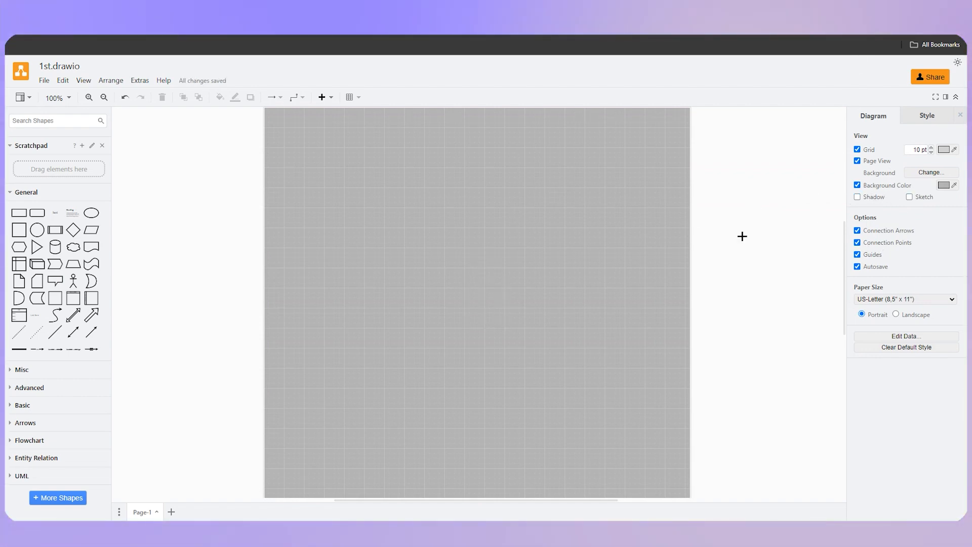
left_click(867, 150)
left_click(867, 149)
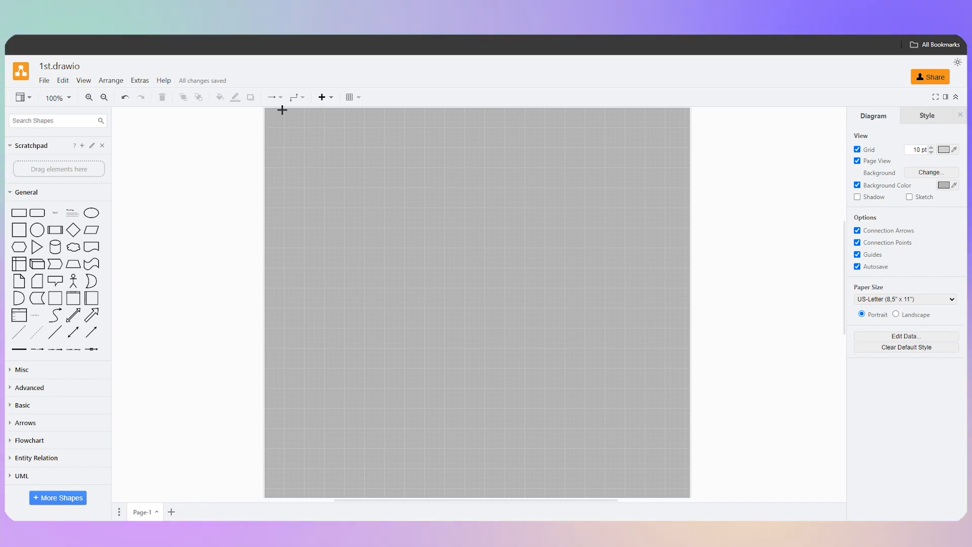
- Look through the preset style themes for shapes and connectors
left_click(937, 119)
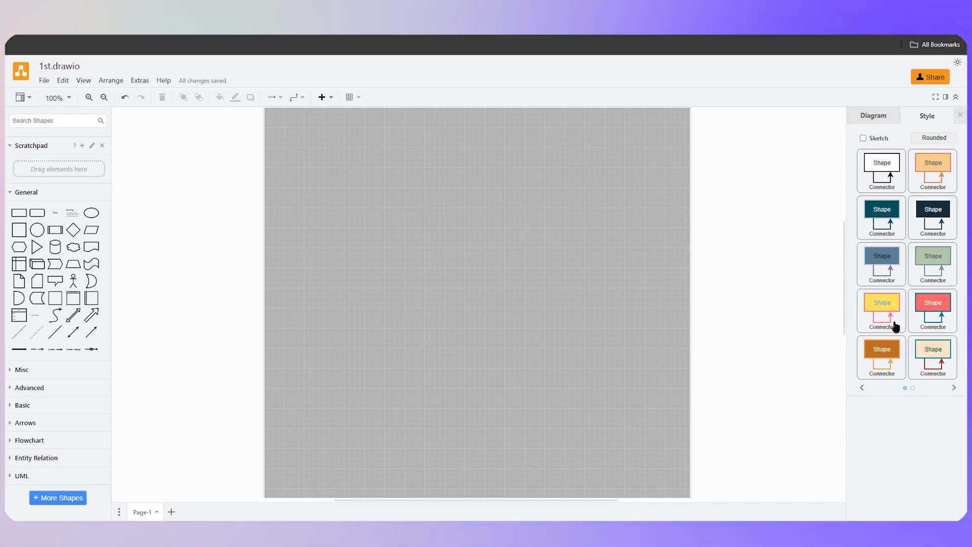
left_click(865, 389)
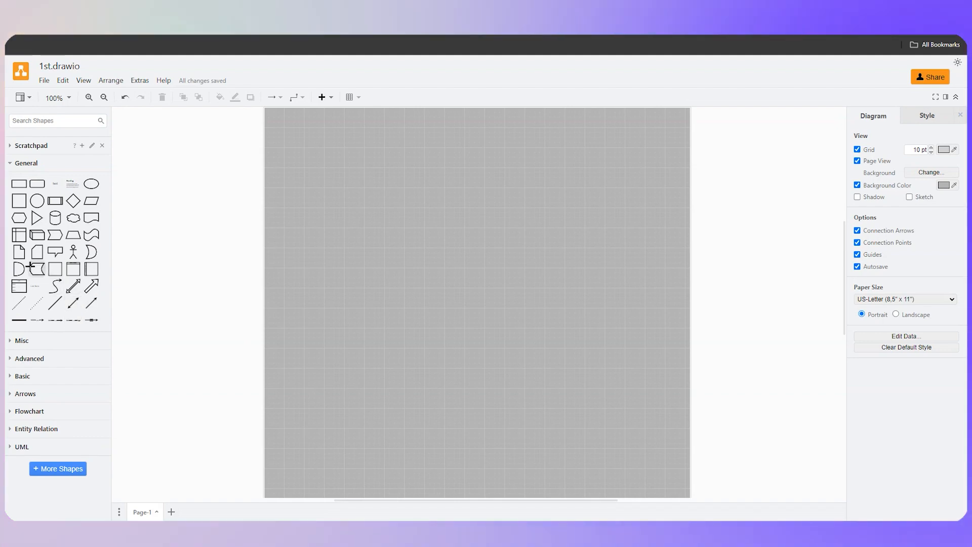
- Add a square from the General shapes, then resize and position it near the page's upper center
left_click_drag(18, 201, 359, 325)
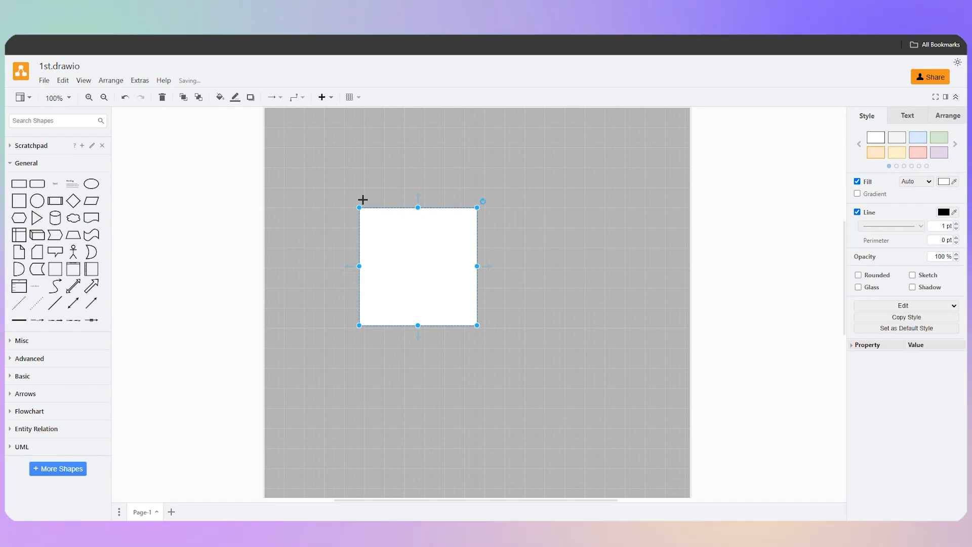
mouse_move(359, 207)
left_mouse_down()
mouse_move(395, 244)
mouse_move(365, 217)
mouse_move(365, 226)
mouse_move(386, 245)
mouse_move(369, 217)
left_mouse_up()
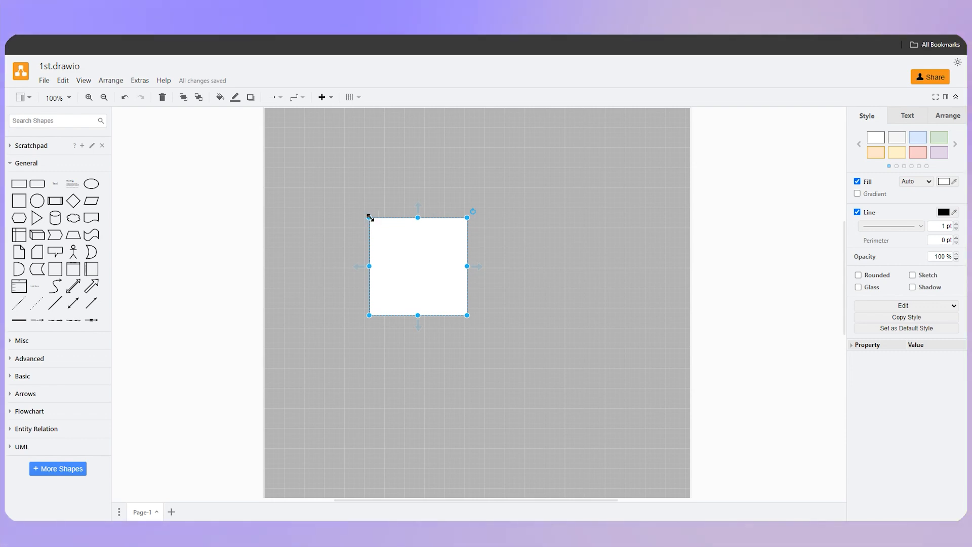
left_click_drag(370, 217, 355, 203)
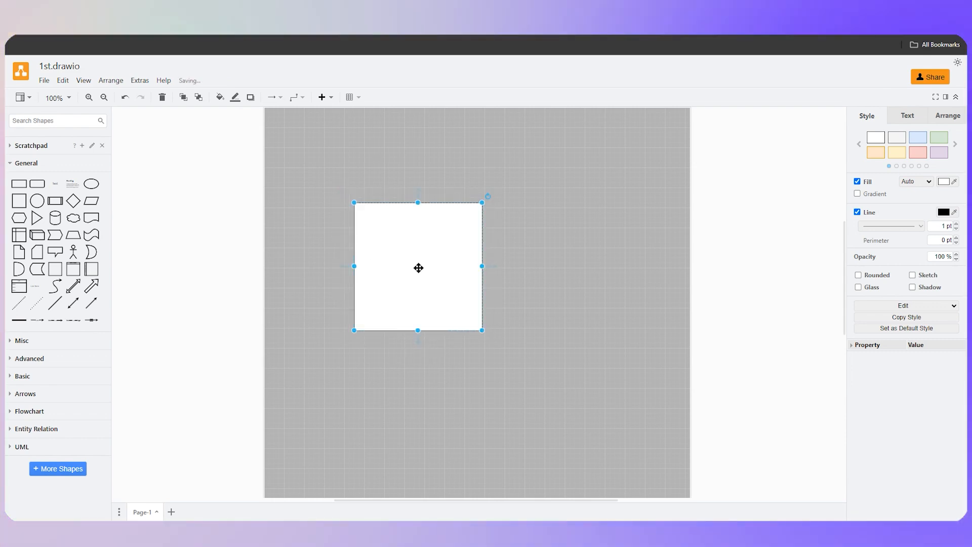
left_click_drag(418, 268, 479, 188)
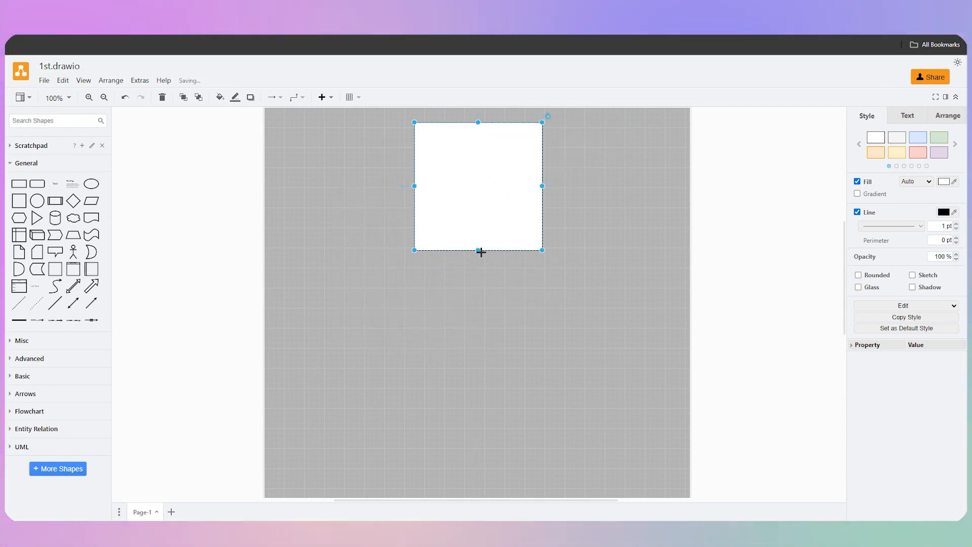
left_click_drag(481, 252, 473, 230)
left_click(534, 281)
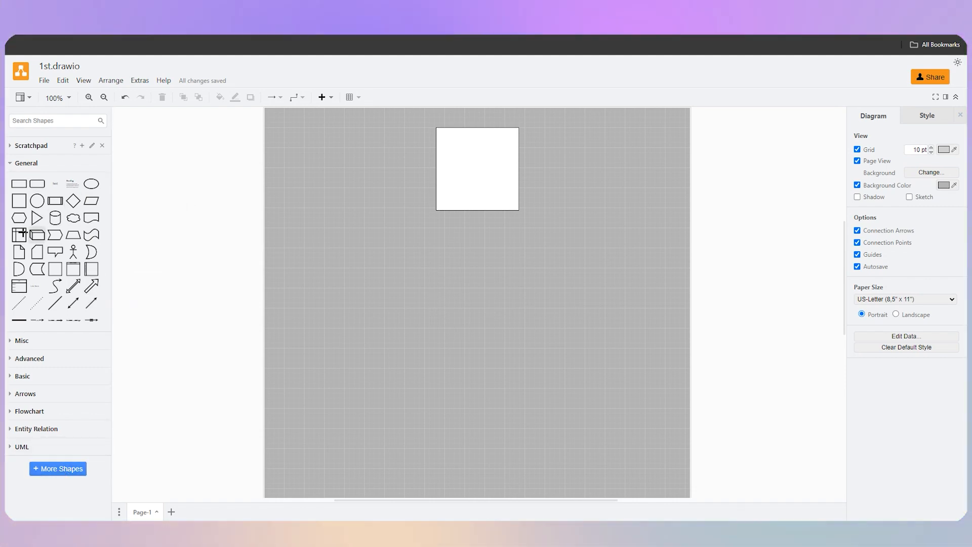
- Browse the additional shape libraries, examining the Active Directory and Data Flow Diagram previews and the full library list
mouse_move(93, 246)
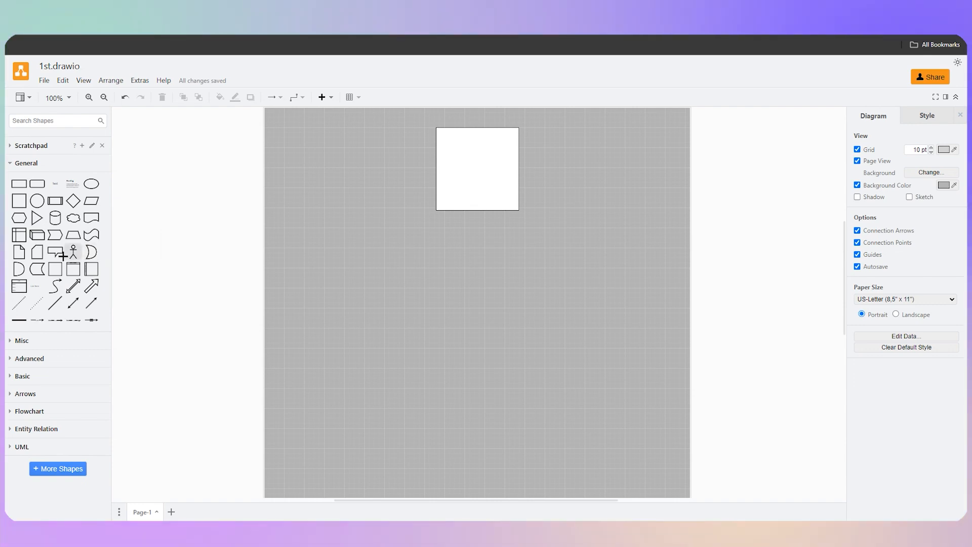
mouse_move(73, 303)
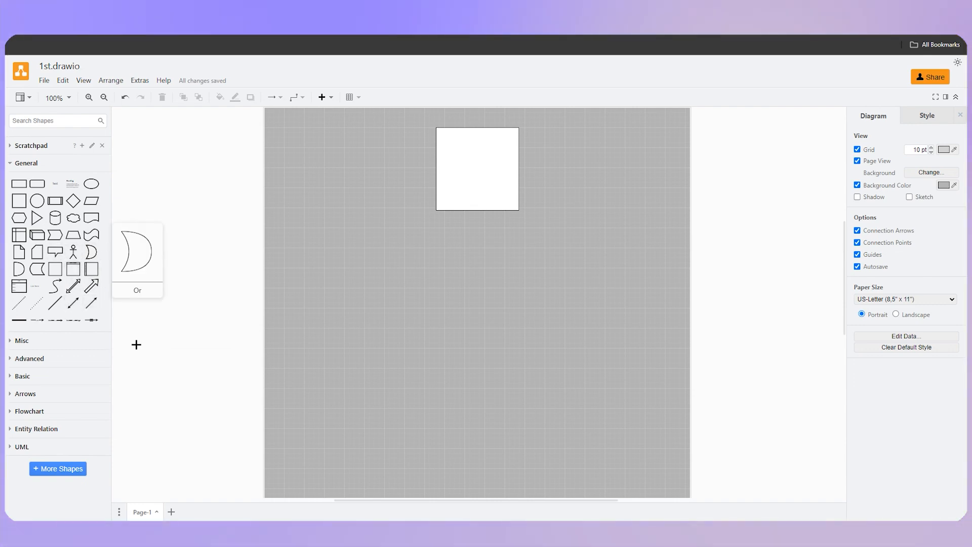
left_click(48, 469)
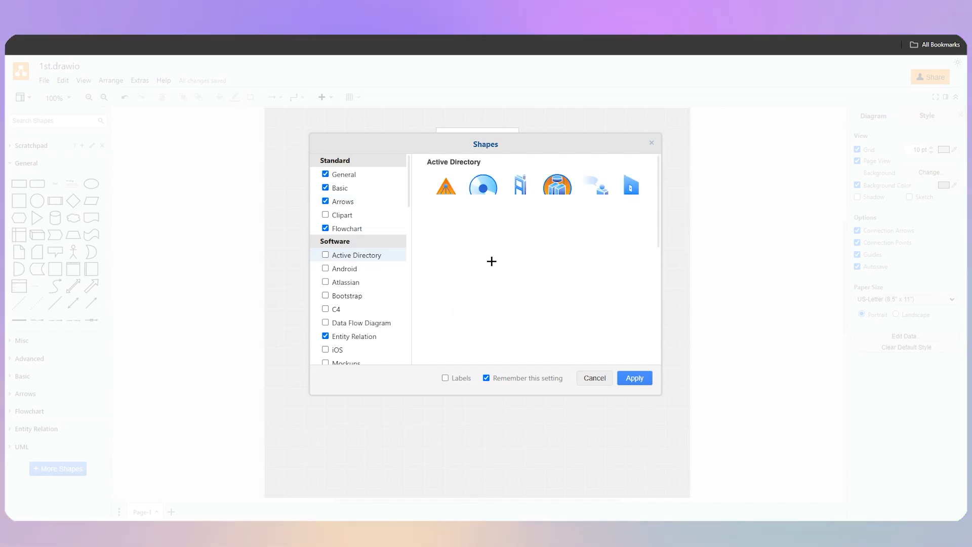
scroll(507, 279, "down", 3)
scroll(499, 284, "down", 3)
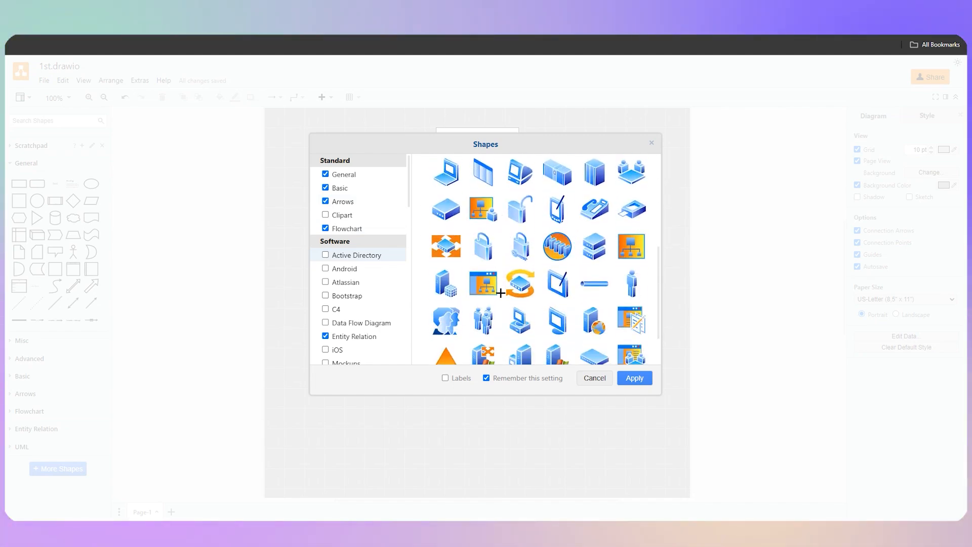
scroll(492, 286, "up", 3)
scroll(489, 287, "down", 3)
scroll(489, 287, "up", 3)
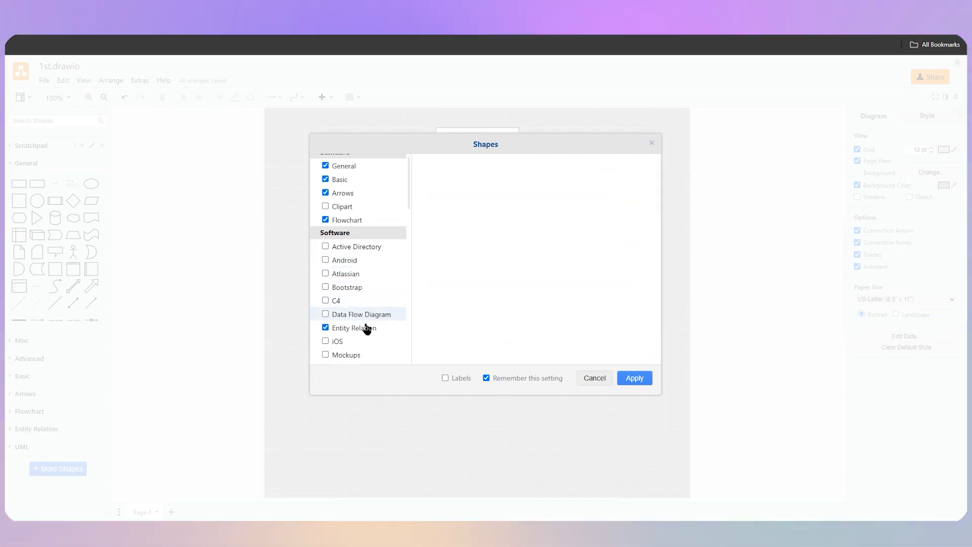
scroll(368, 325, "down", 6)
scroll(396, 307, "down", 4)
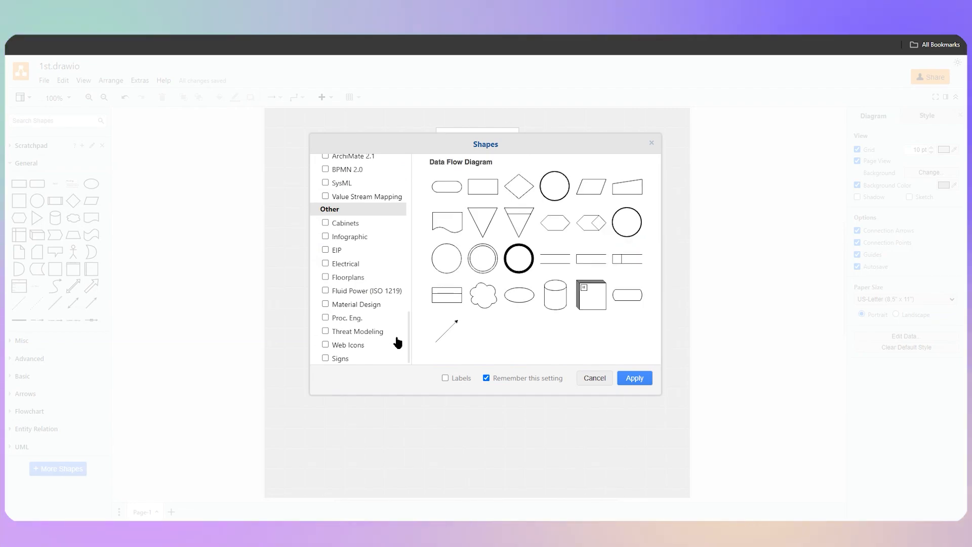
scroll(390, 334, "up", 5)
scroll(382, 305, "up", 2)
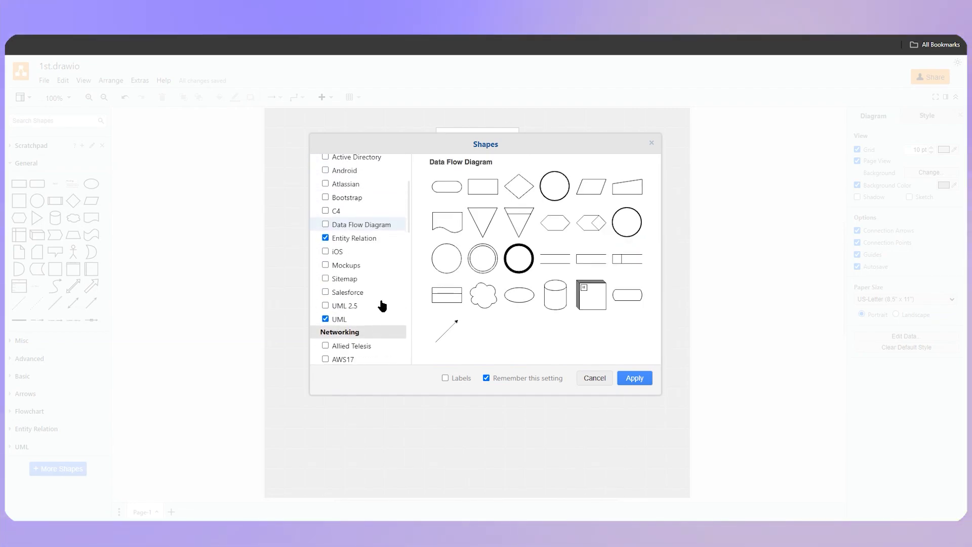
scroll(383, 306, "up", 2)
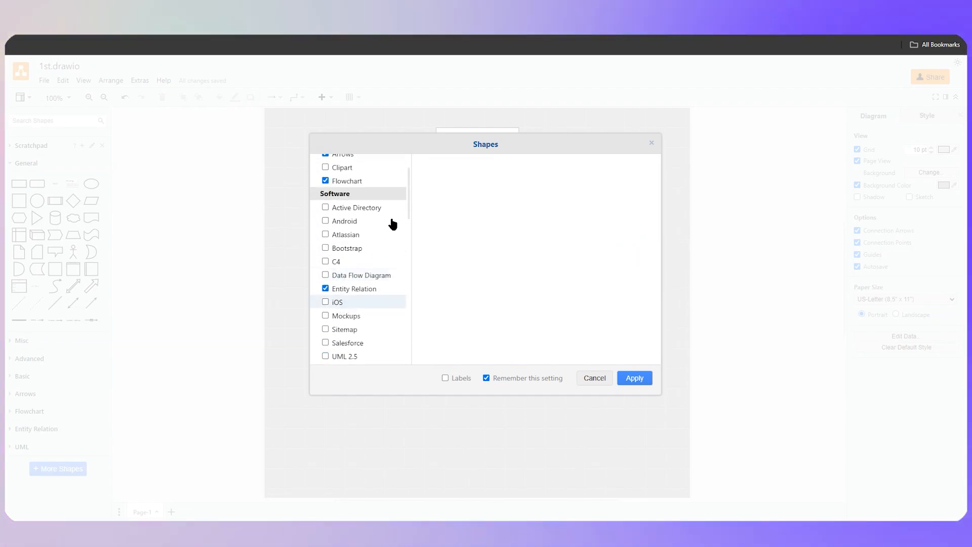
- Preview the iOS shape library and enable it for the diagram
scroll(519, 306, "down", 6)
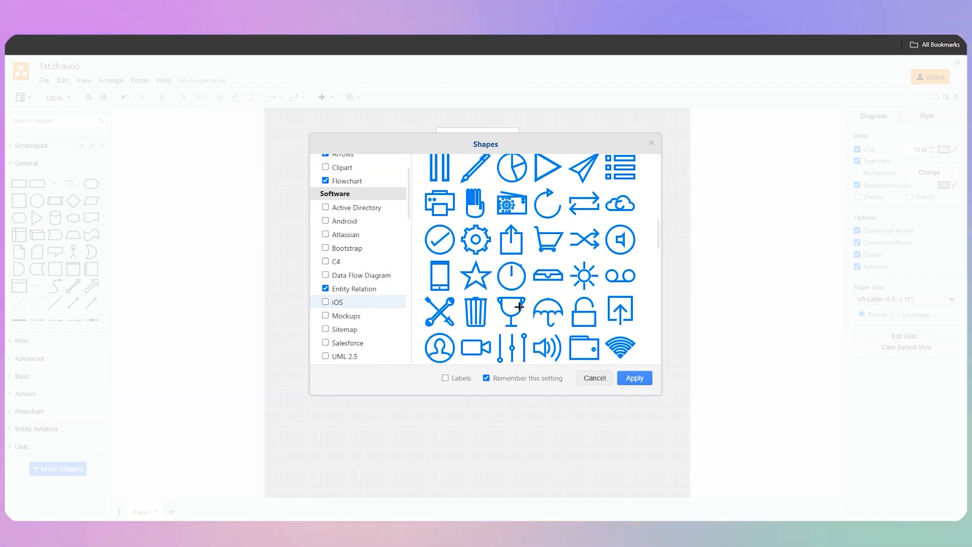
scroll(517, 307, "down", 5)
scroll(522, 308, "down", 4)
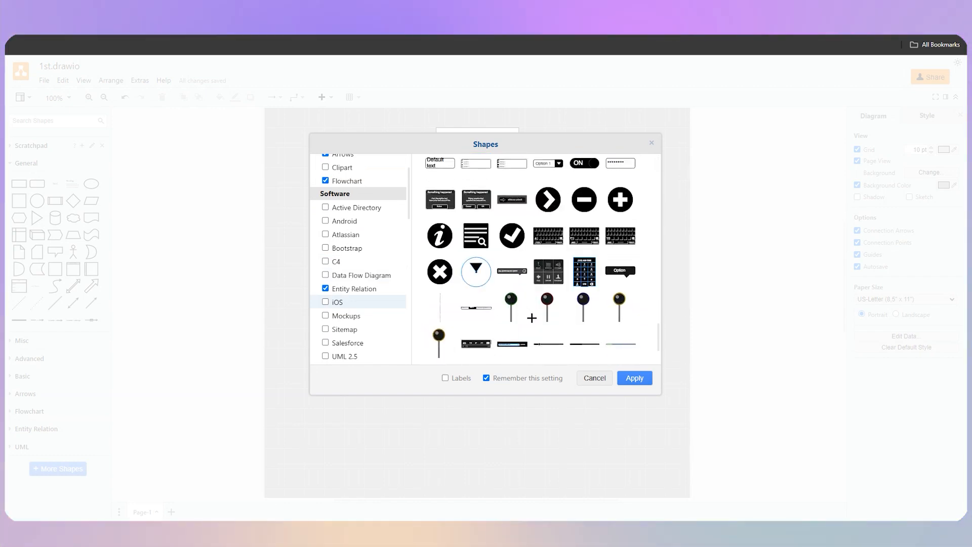
scroll(531, 322, "down", 2)
scroll(531, 319, "up", 5)
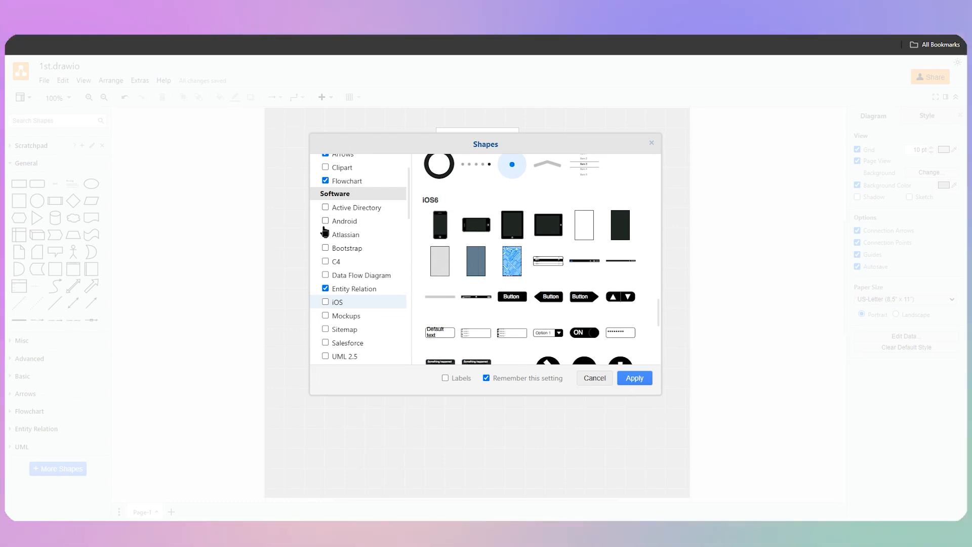
left_click(325, 302)
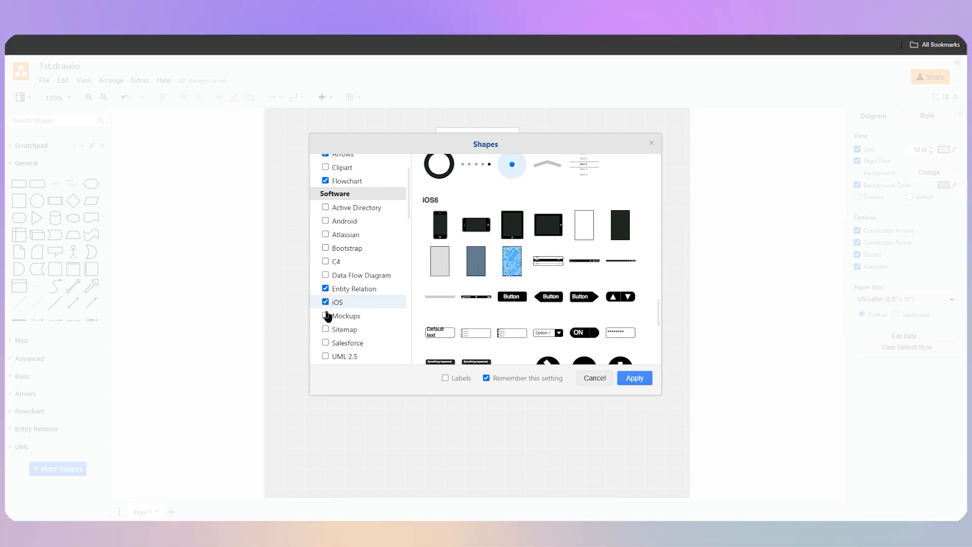
left_click(619, 379)
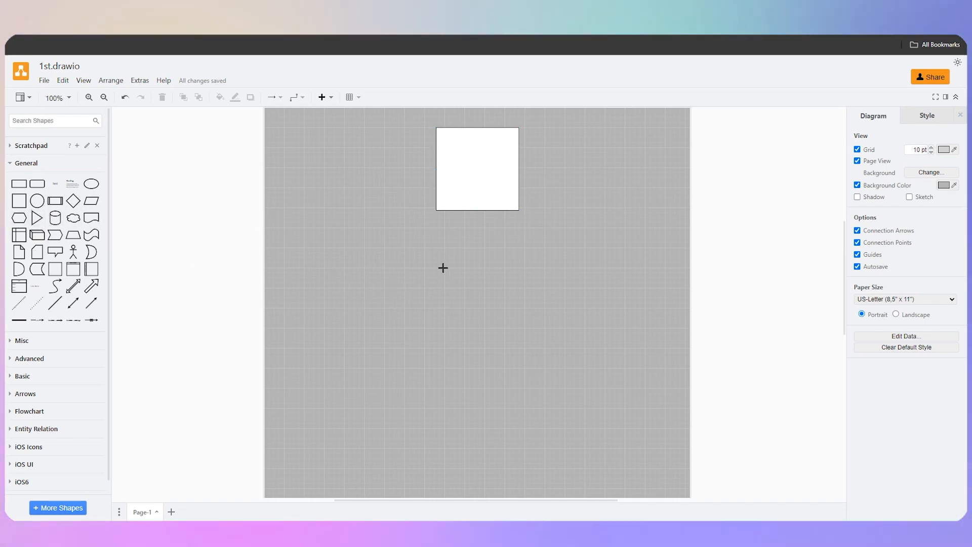
- Insert a circle on the canvas below the square from the quick-insert shape palette
double_click(475, 268)
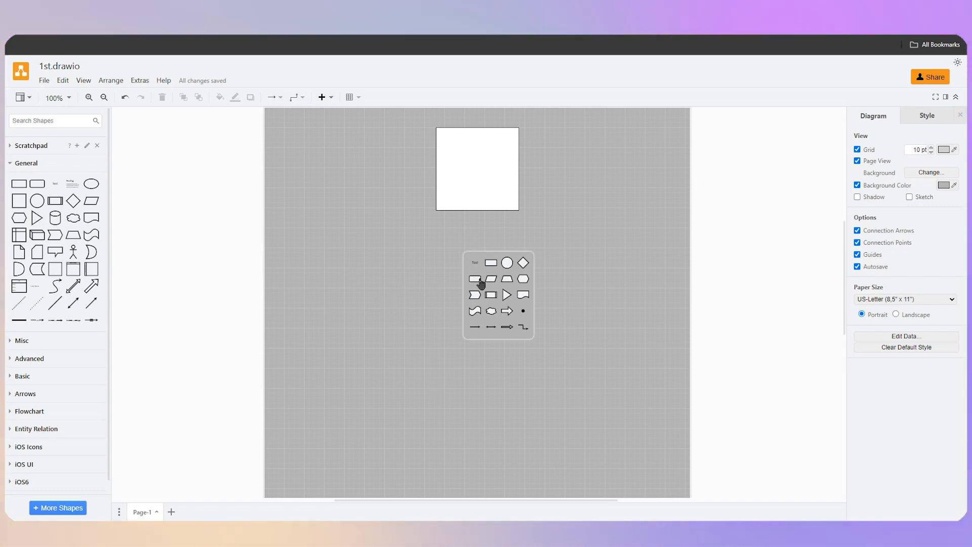
double_click(476, 304)
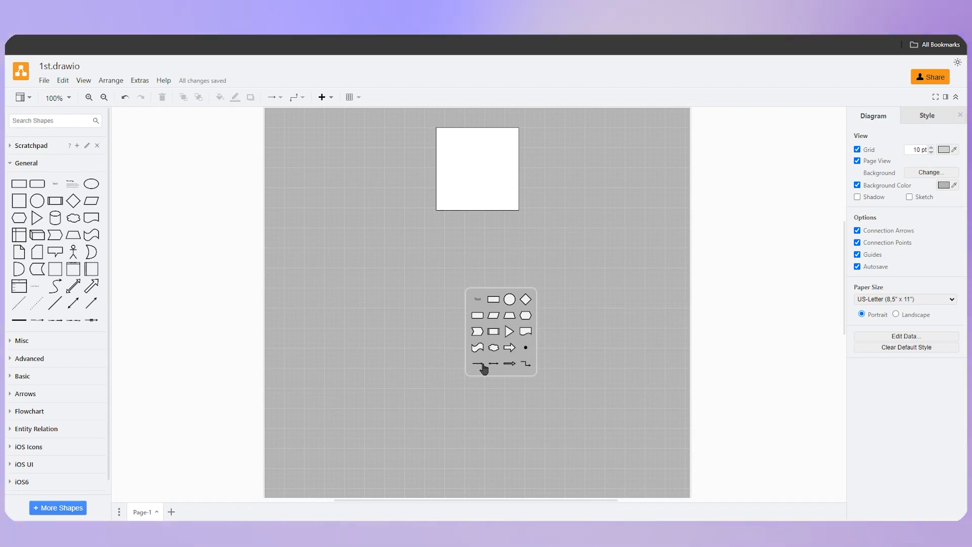
left_click(509, 299)
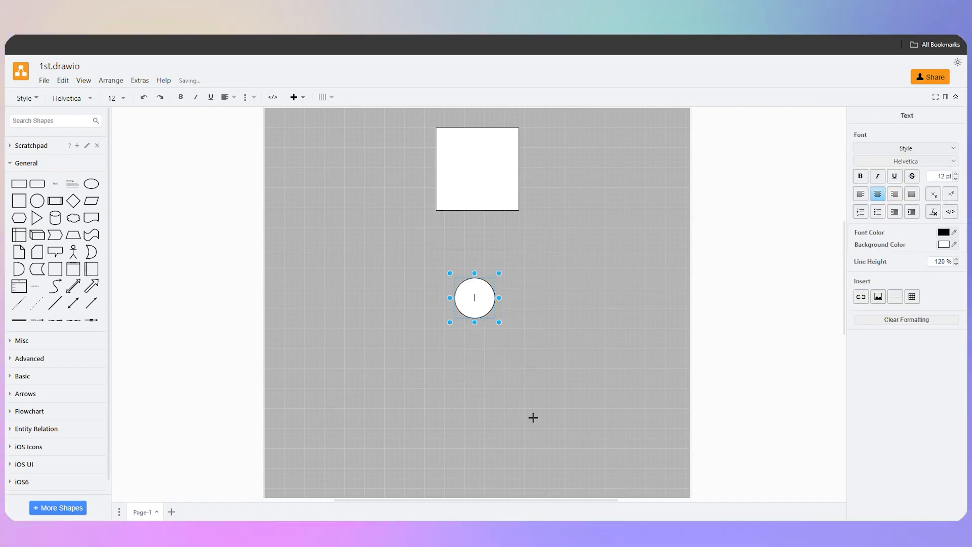
left_click_drag(498, 322, 537, 365)
key("ctrl+z")
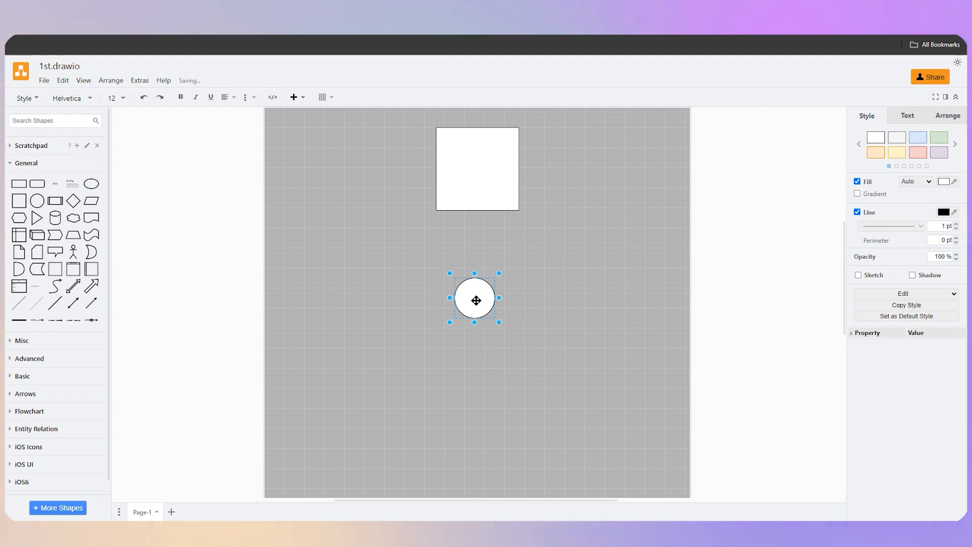
double_click(477, 300)
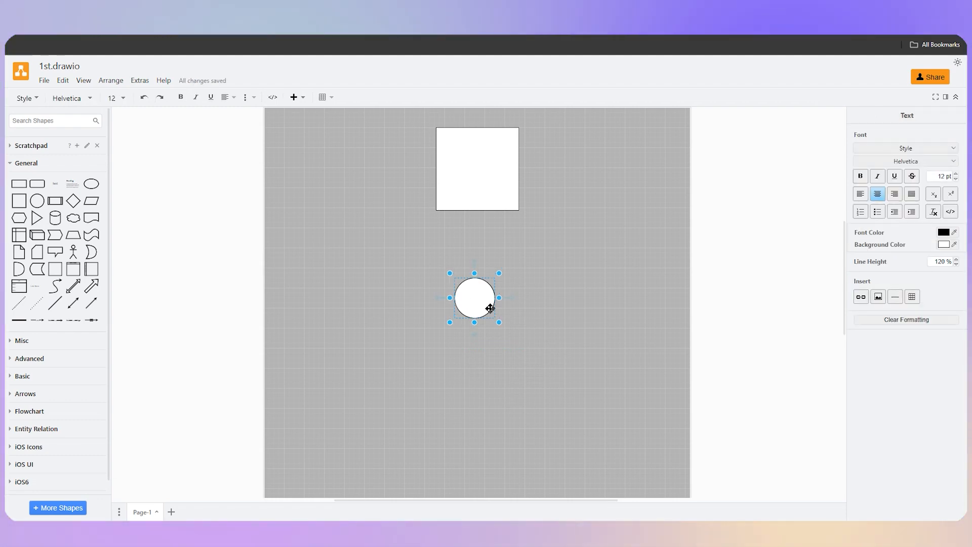
key("Escape")
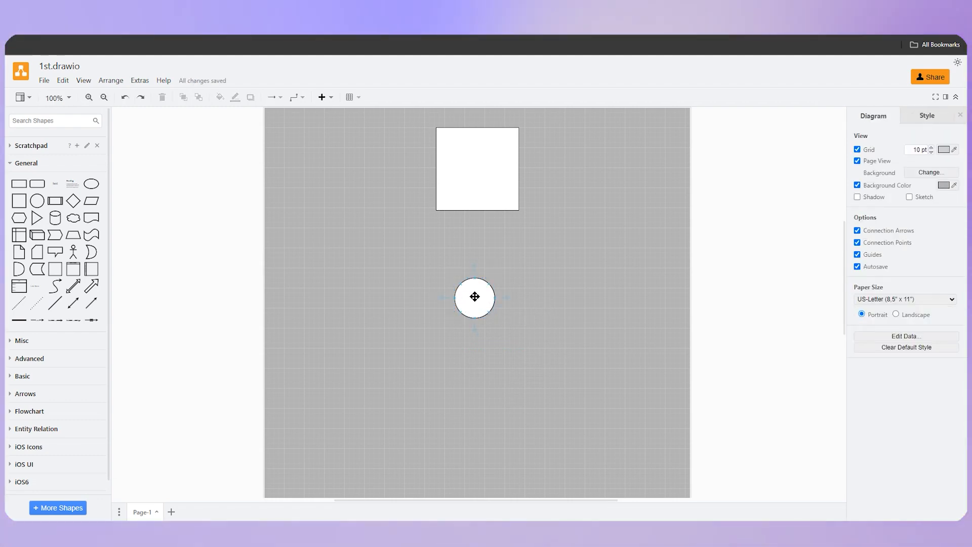
- Select the circle and review its Style, Text and Arrange properties
left_click(474, 297)
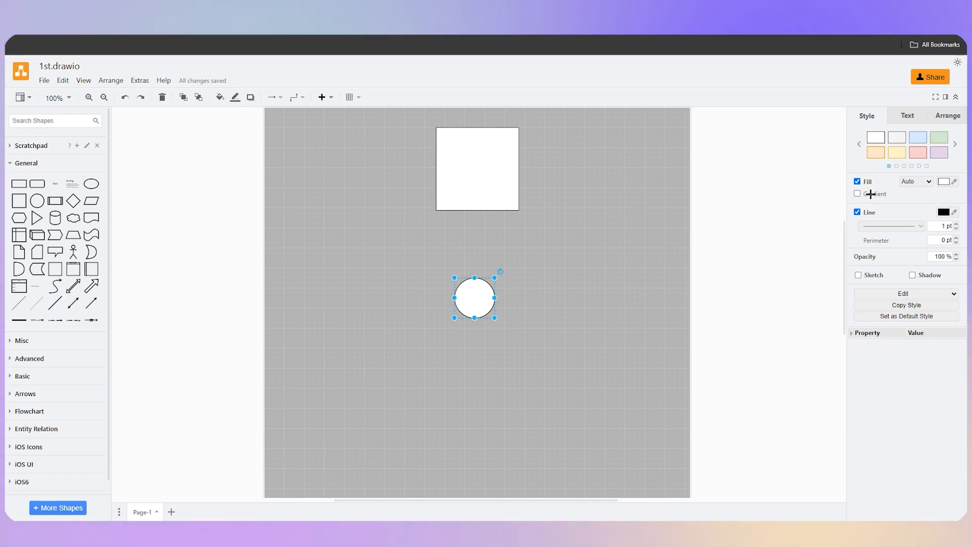
left_click(906, 116)
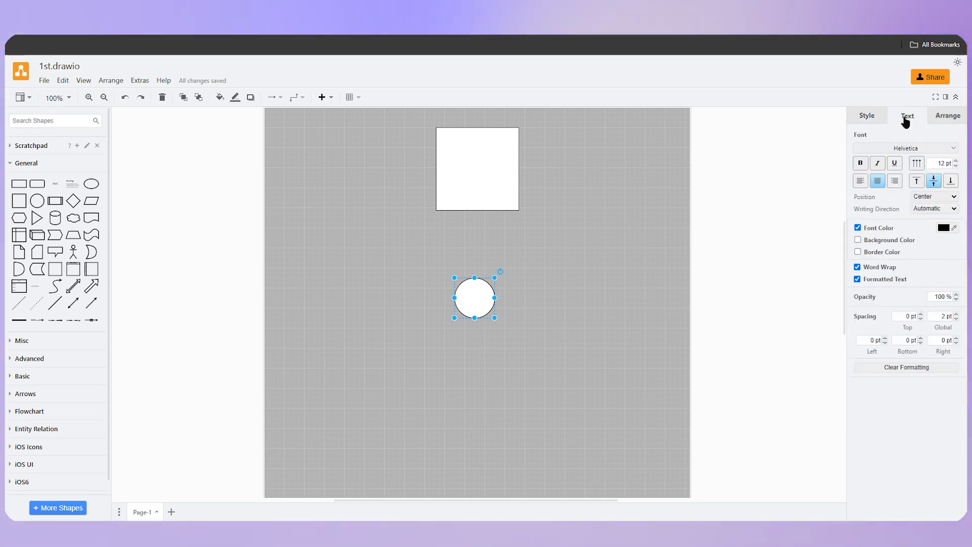
double_click(482, 301)
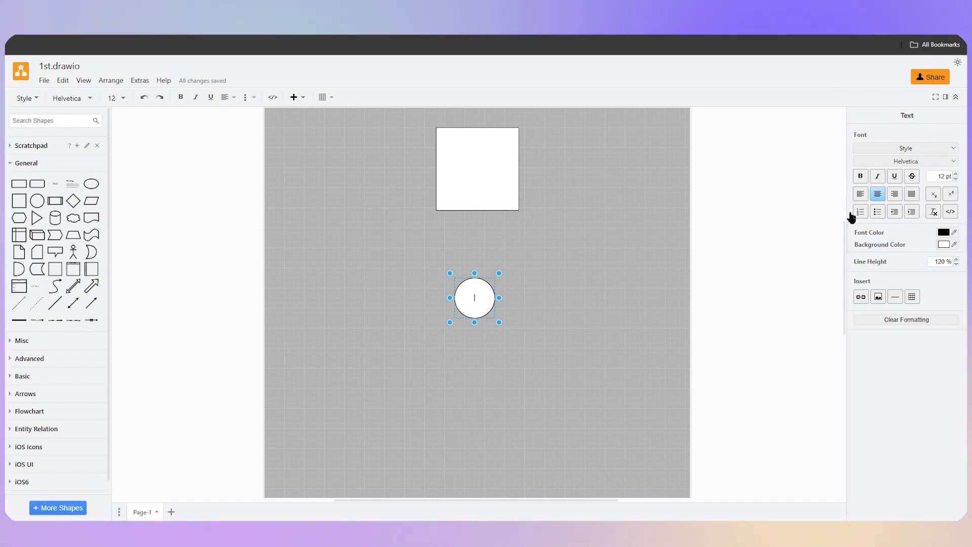
left_click(592, 264)
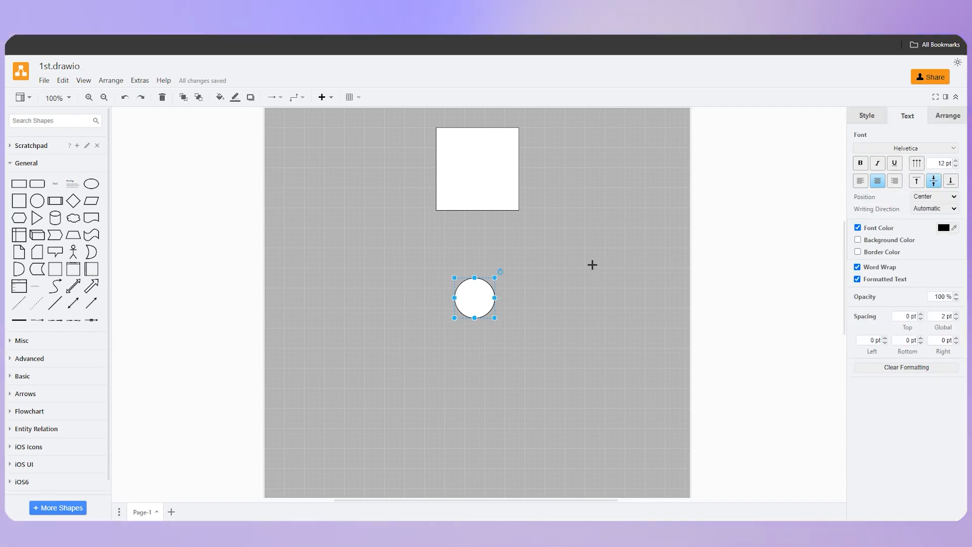
left_click(463, 302)
left_click(961, 120)
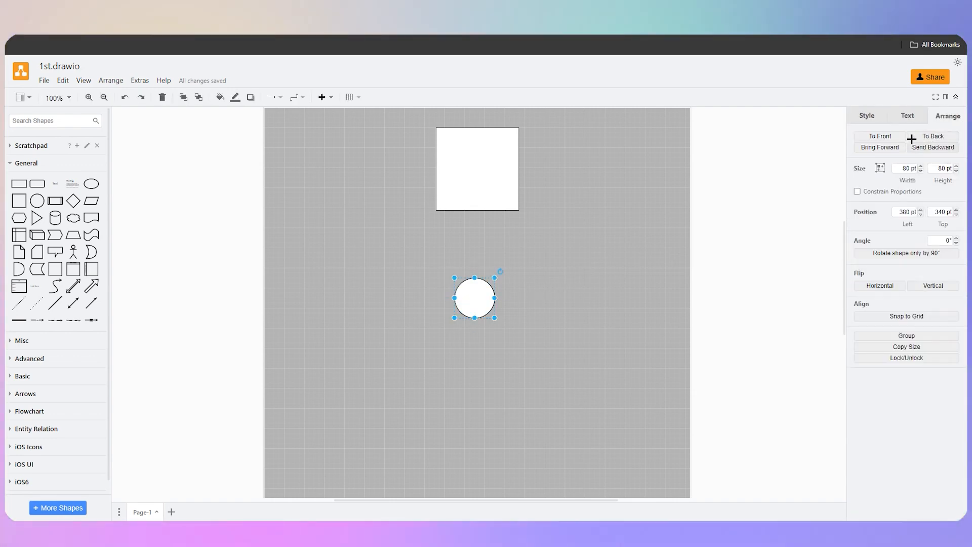
- Enlarge the circle and center it beneath the square, then deselect it
left_click_drag(477, 302, 400, 327)
left_click_drag(443, 285, 471, 330)
left_click_drag(477, 379, 478, 383)
left_click(548, 263)
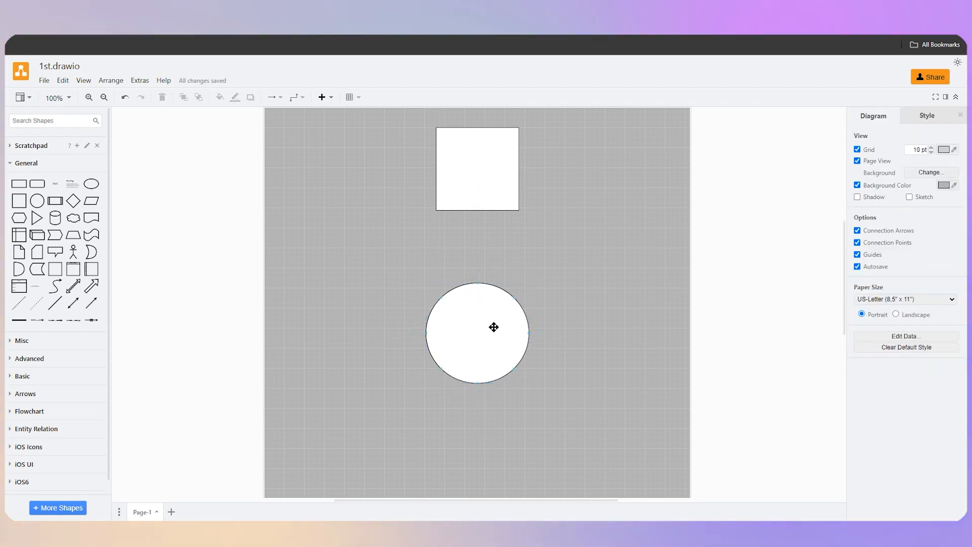
- Connect the top of the circle to the bottom edge of the square with an arrow
mouse_move(478, 272)
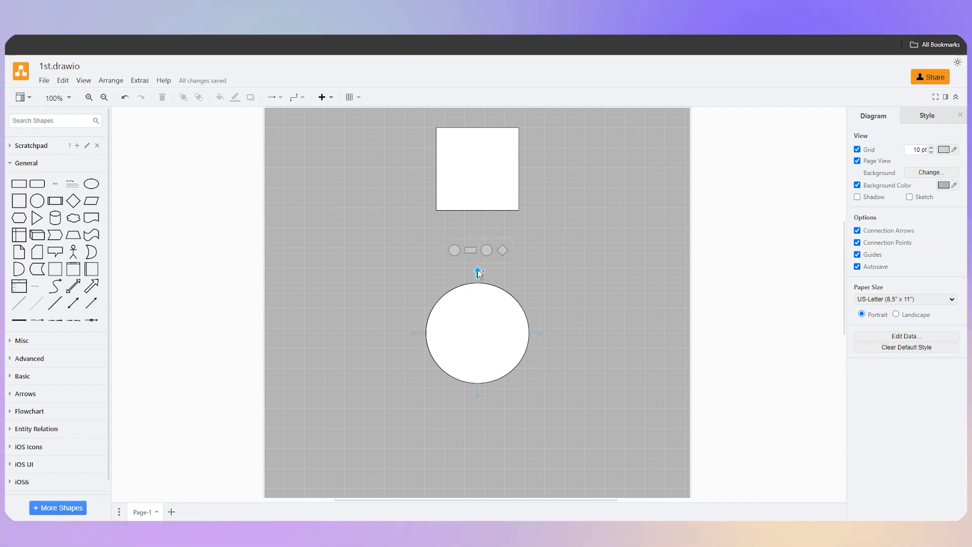
left_click_drag(479, 272, 477, 259)
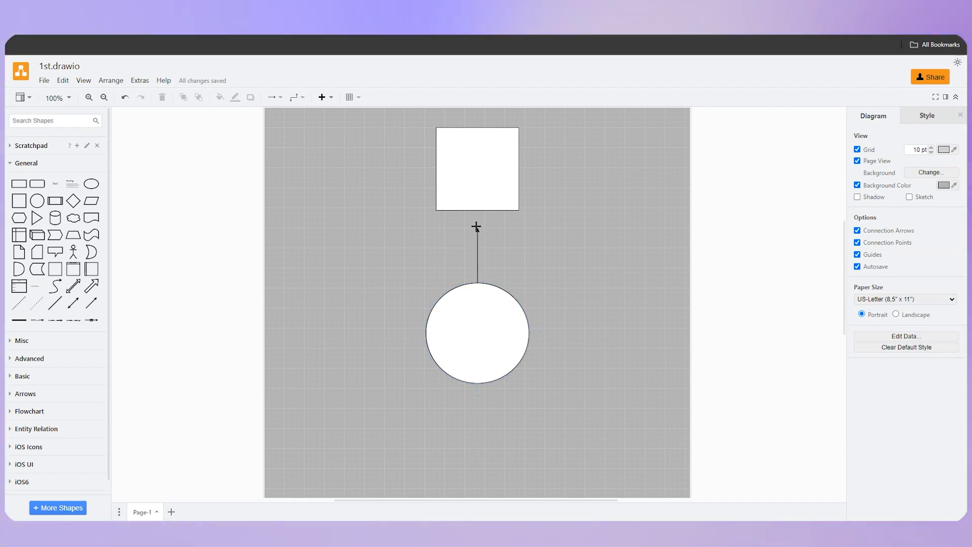
left_click_drag(477, 212, 477, 212)
left_click(582, 280)
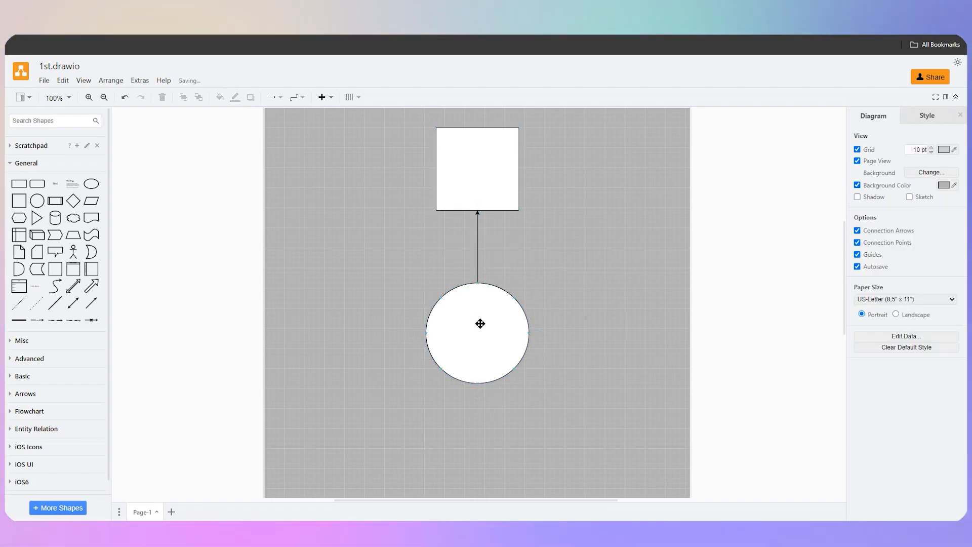
- Move the circle beside the square, to its left, with the connector still attached
left_click_drag(480, 323, 339, 175)
left_click(416, 267)
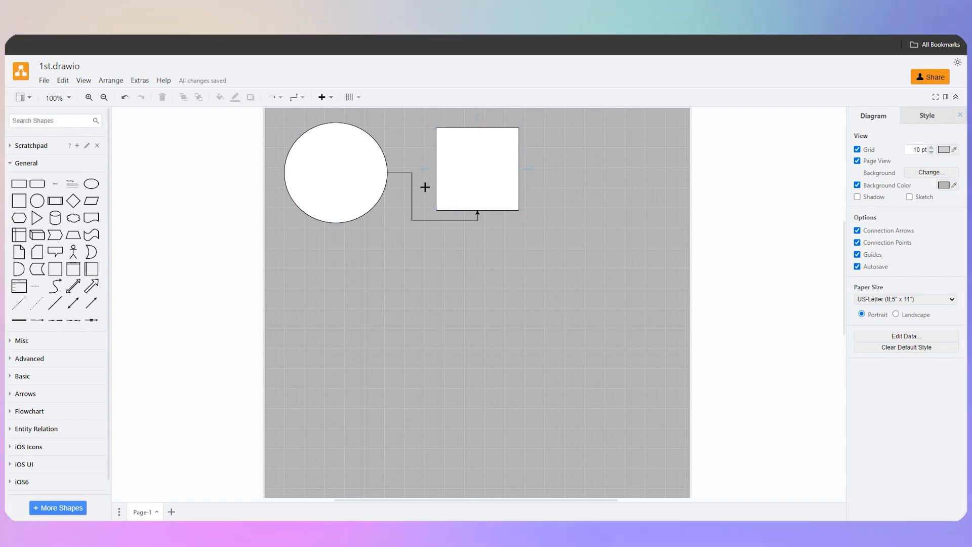
left_click(411, 219)
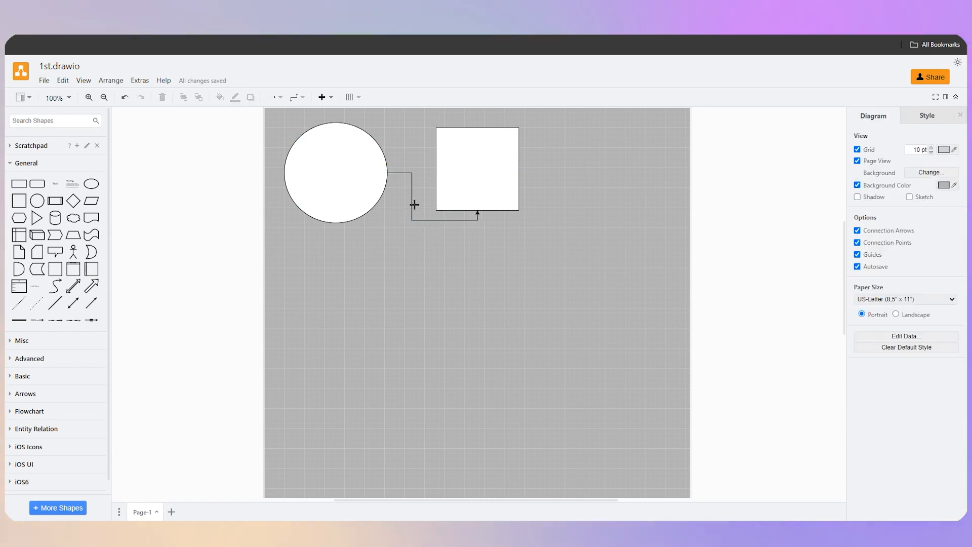
- Change the connector between the circle and the square to the wide block arrow style, then deselect it
left_click(412, 218)
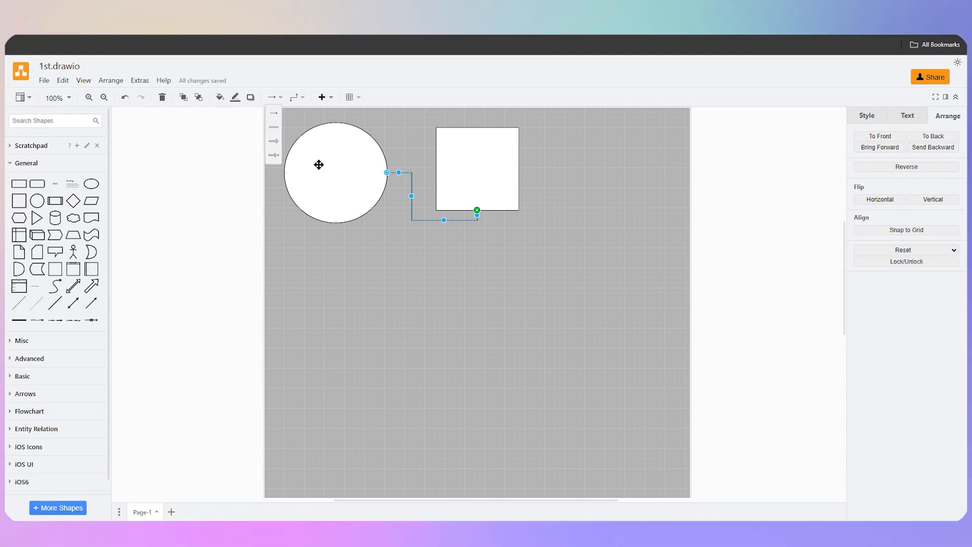
left_click(275, 143)
left_click(477, 365)
- Move the circle back directly below the square with a wider gap and review the connection and waypoint styles
left_click_drag(334, 203, 474, 378)
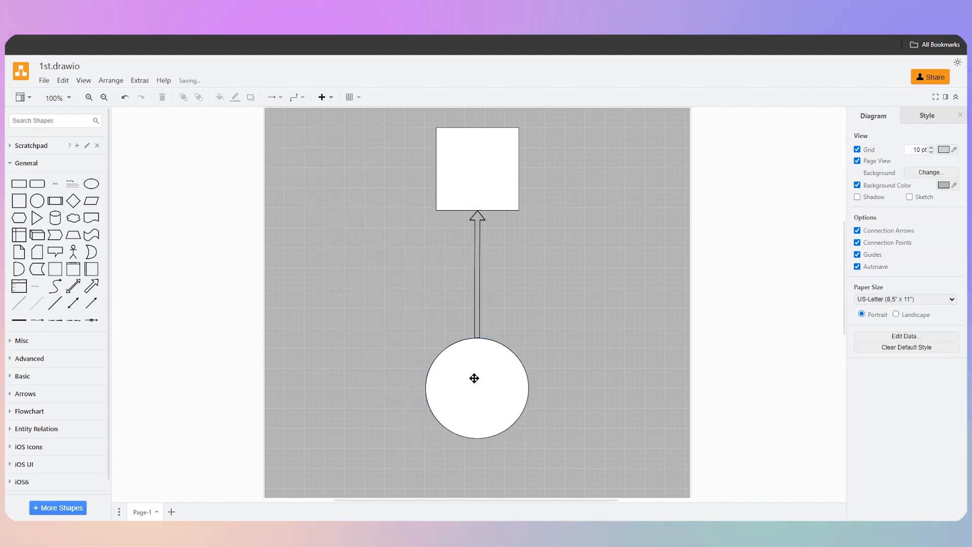
left_click(280, 97)
left_click(299, 97)
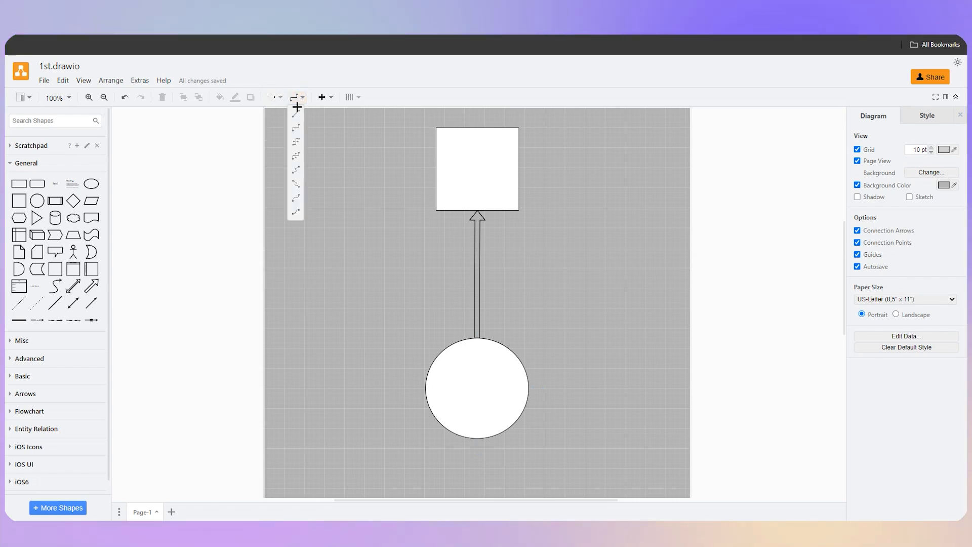
left_click(414, 223)
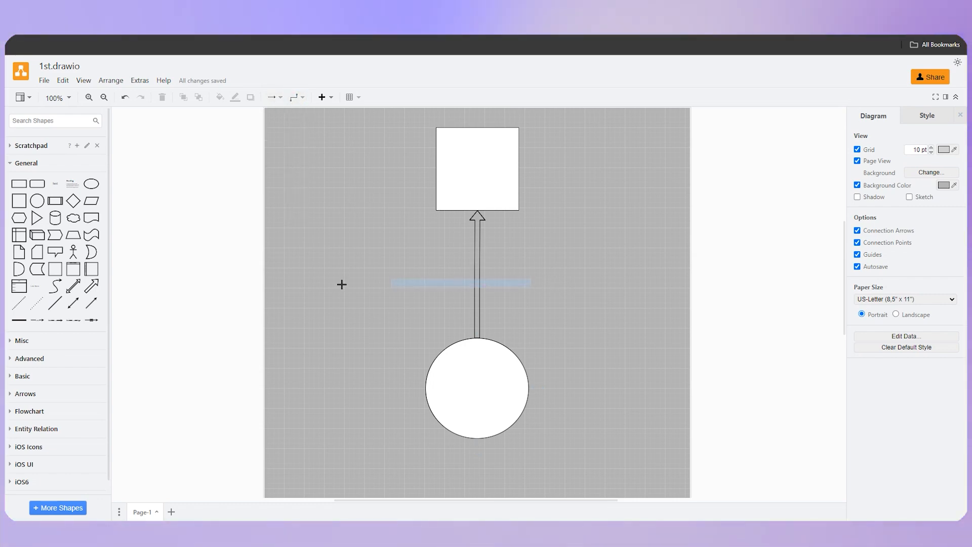
- Change the connector between the circle and the square to the thin line arrow style, then deselect it
left_click(478, 218)
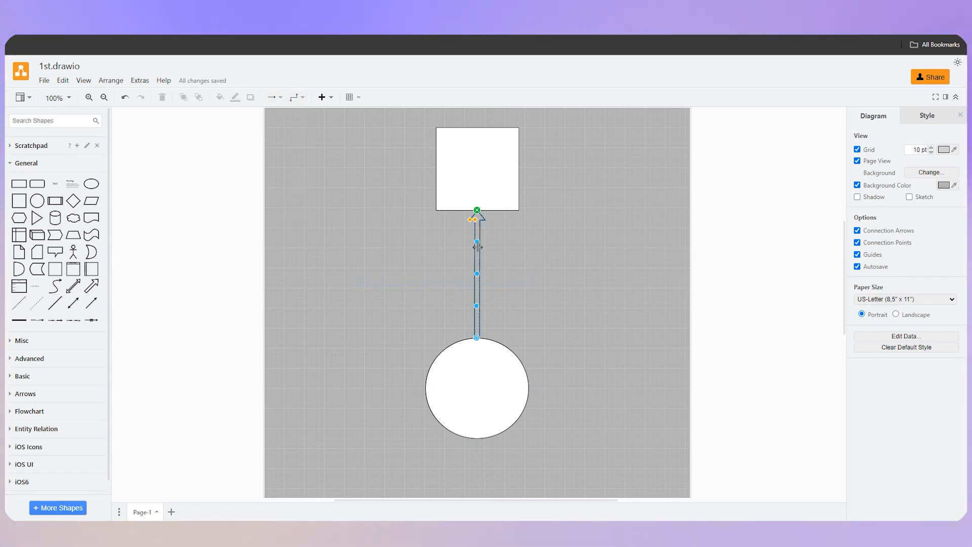
left_click(274, 98)
left_click(272, 125)
left_click(548, 261)
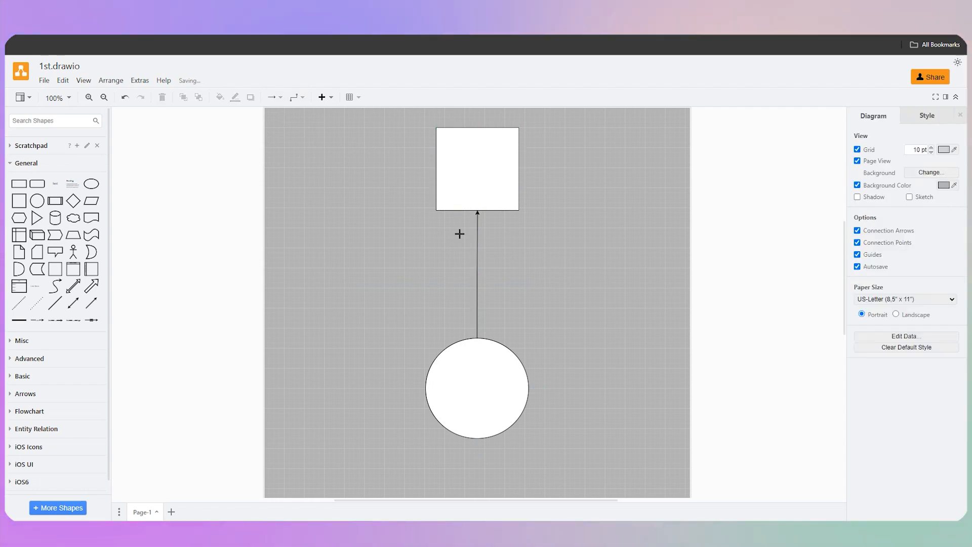
- Try bending the connector and shifting the circle slightly, and undo both changes
left_click(477, 248)
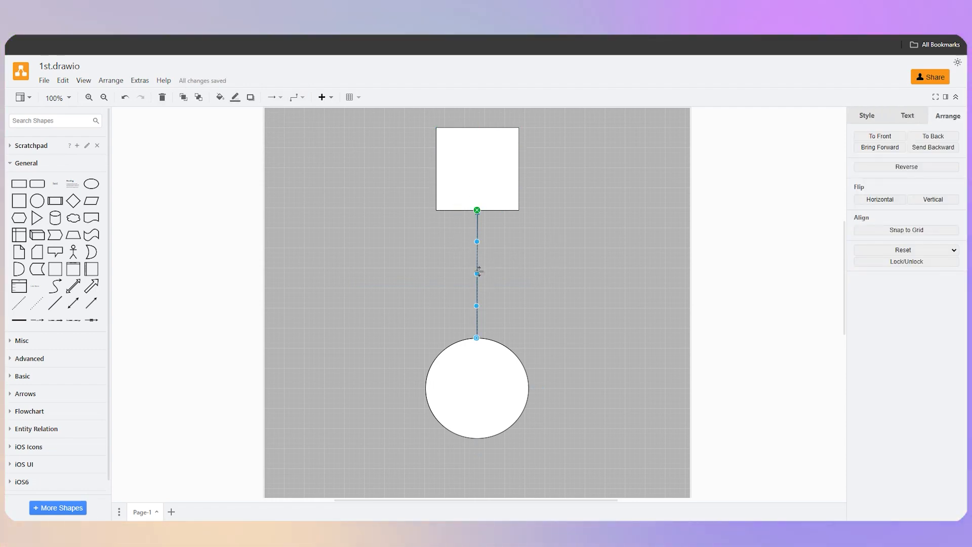
left_click_drag(477, 273, 470, 308)
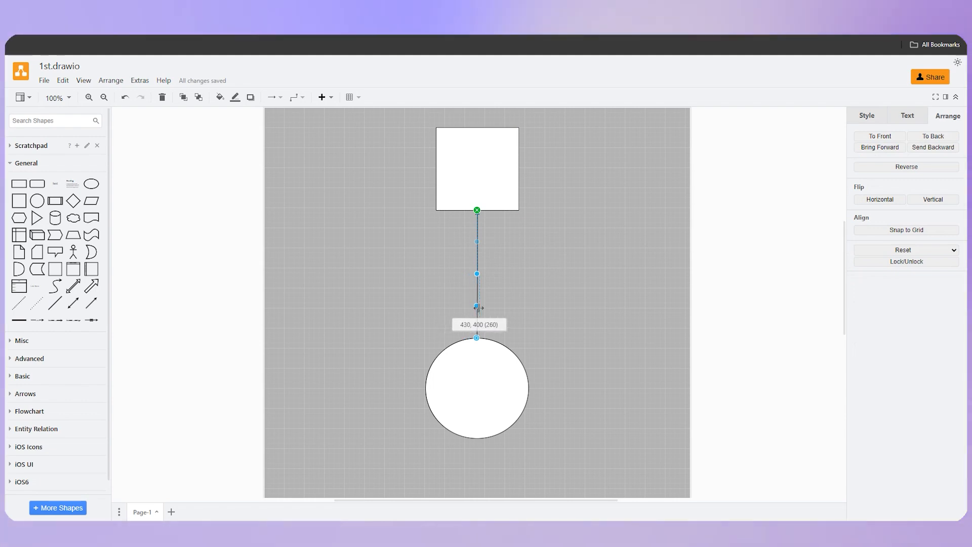
mouse_move(477, 388)
left_mouse_down()
mouse_move(503, 391)
mouse_move(482, 369)
mouse_move(478, 393)
left_mouse_up()
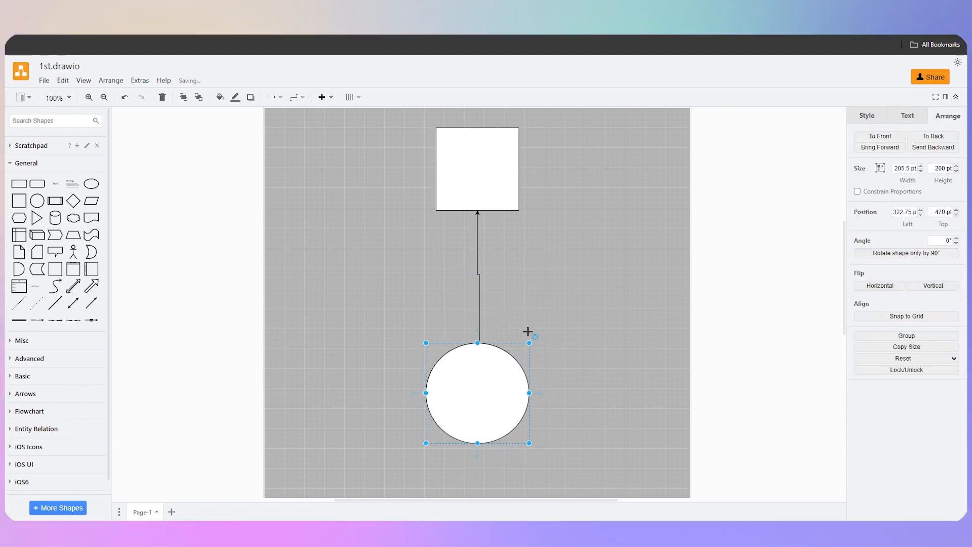
left_click(554, 316)
key("ctrl+z")
key("ctrl+z")
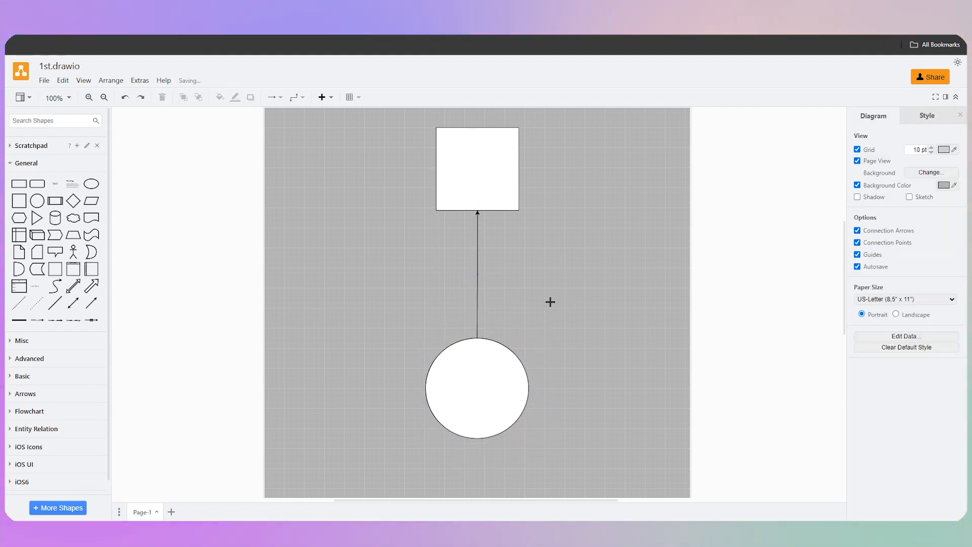
- Look over the page and browse the iOS Icons shape library
scroll(160, 273, "down", 3)
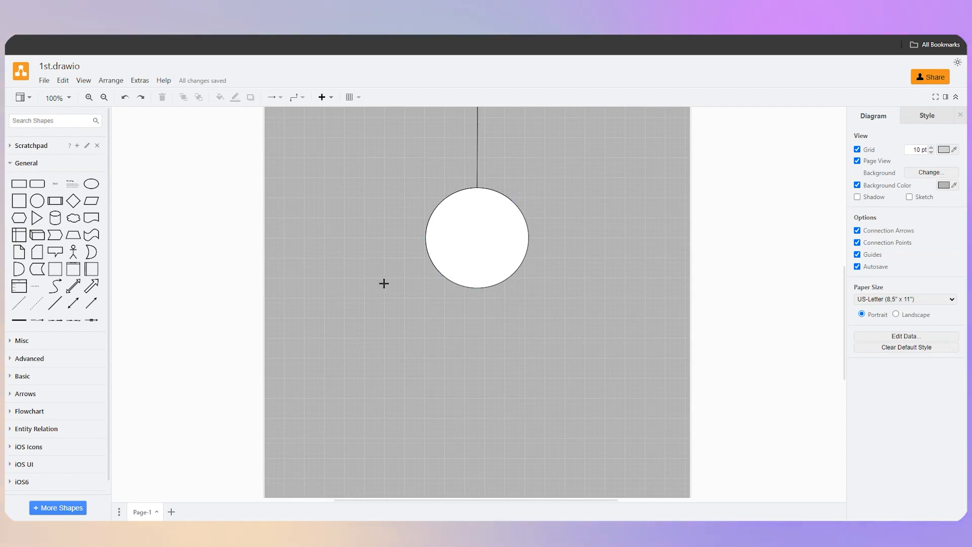
scroll(408, 326, "up", 4)
scroll(412, 328, "down", 1)
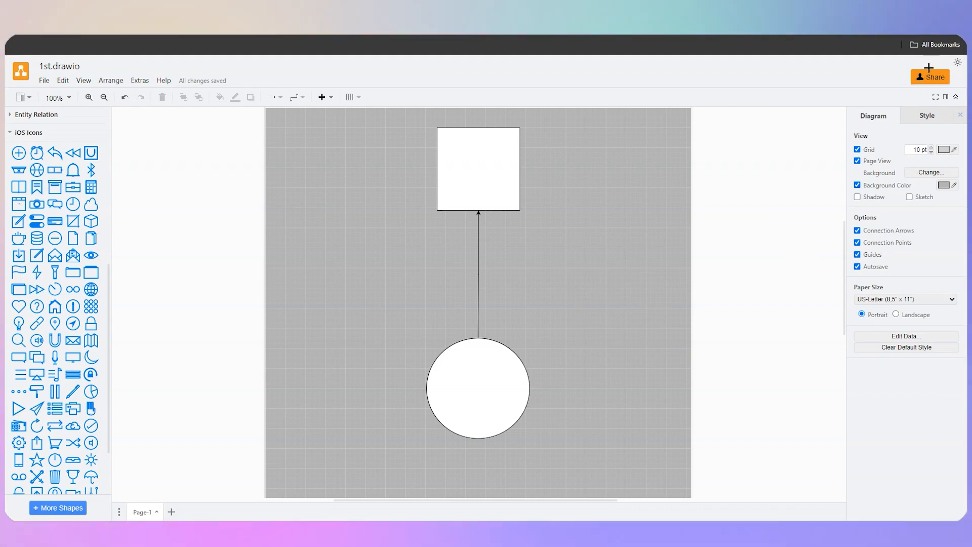
- Open the diagram's sharing prompt, read its Google Drive requirement, and cancel without saving
left_click(932, 77)
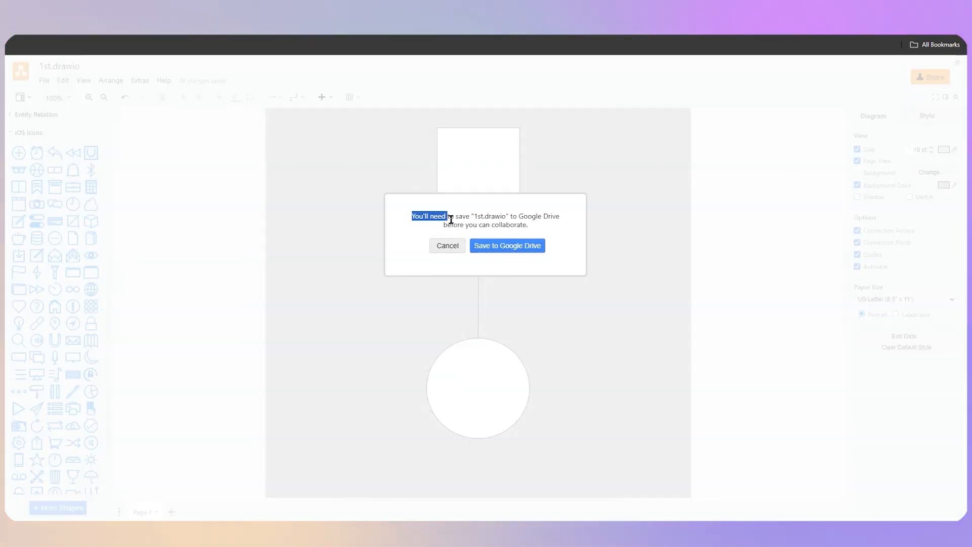
left_click_drag(451, 220, 531, 224)
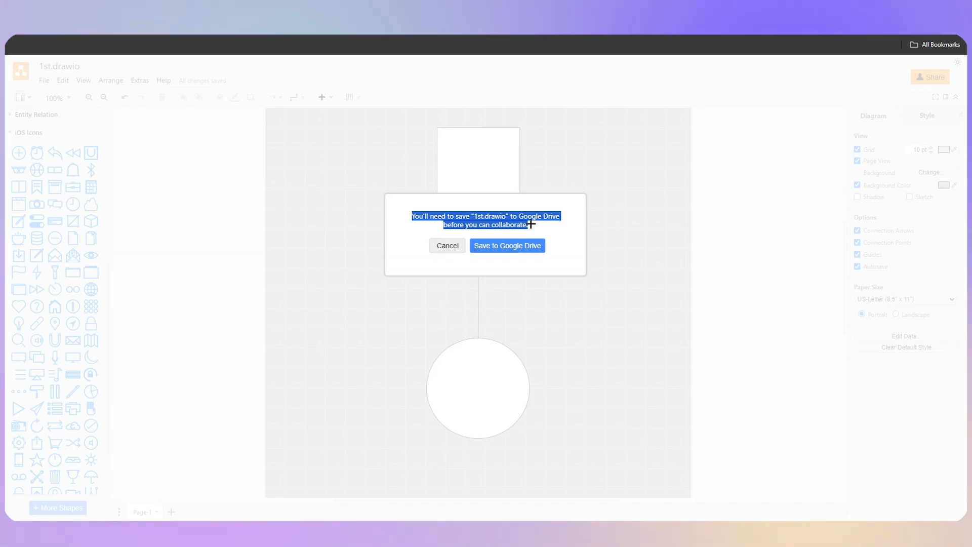
left_click(520, 212)
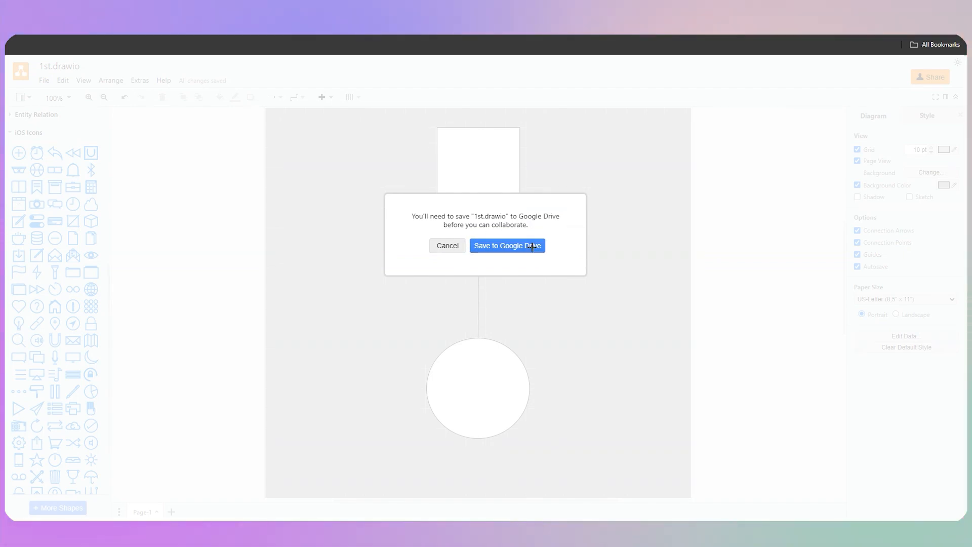
left_click(437, 252)
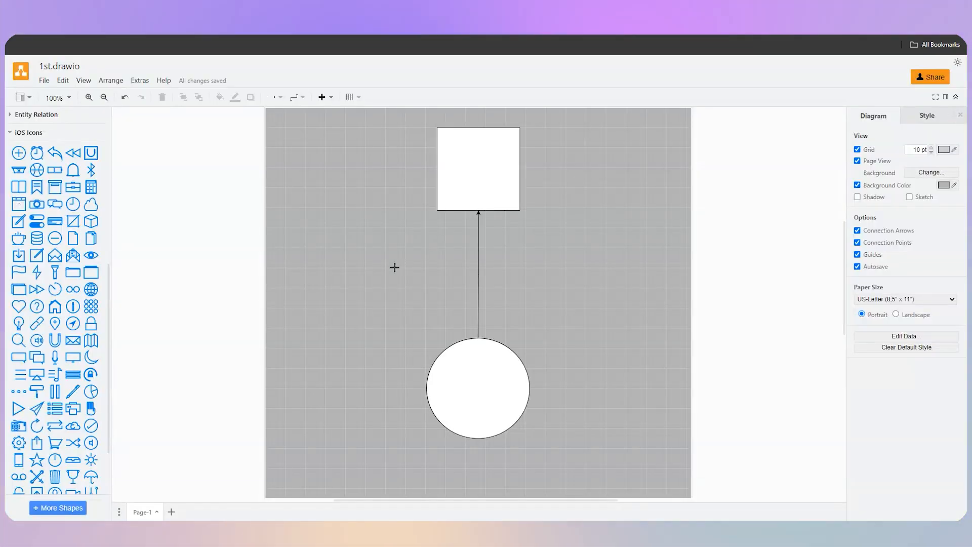
- Review the export formats available for the diagram and close the list without exporting
left_click(44, 84)
mouse_move(115, 279)
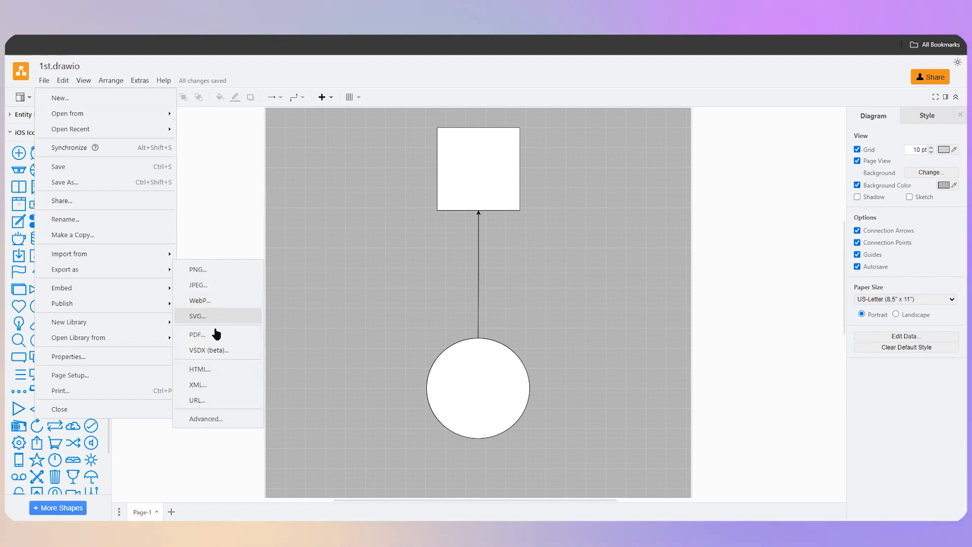
left_click(225, 201)
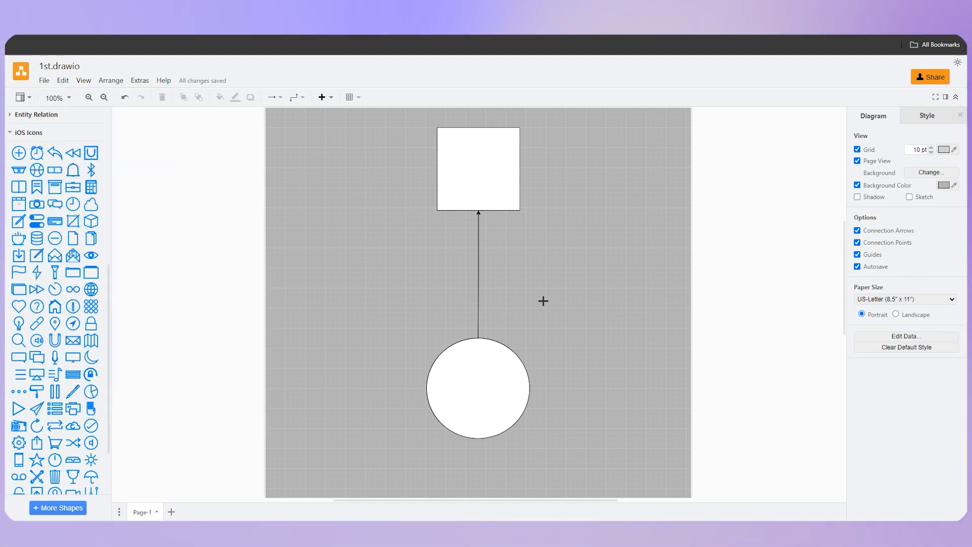